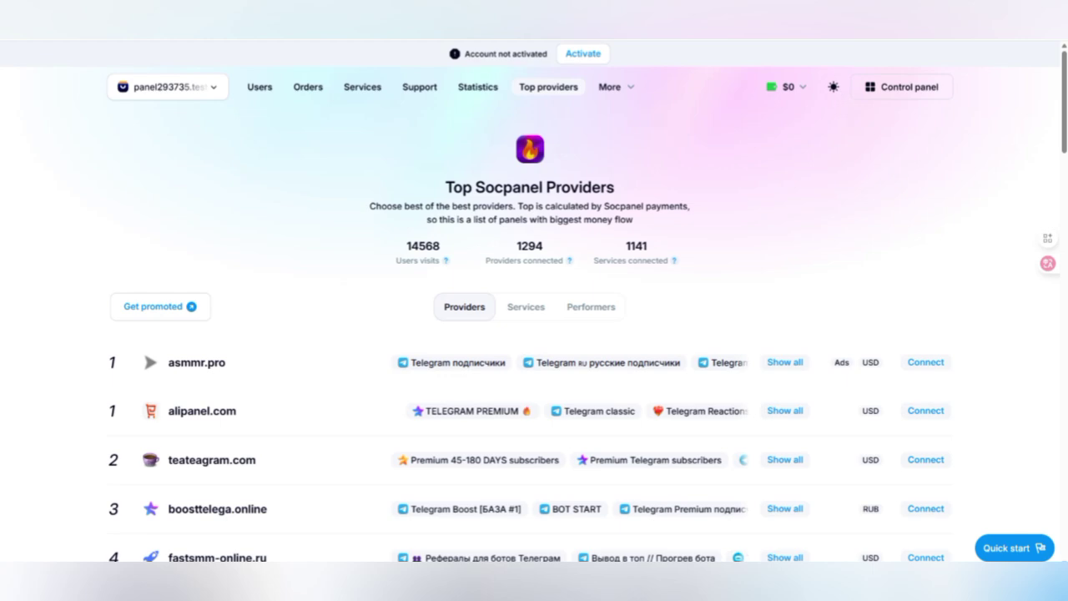
Look over the introduction and first entries of the Top Socpanel Providers page
{"action": "scroll", "coordinate": [534, 333], "scroll_direction": "down", "scroll_amount": 2}
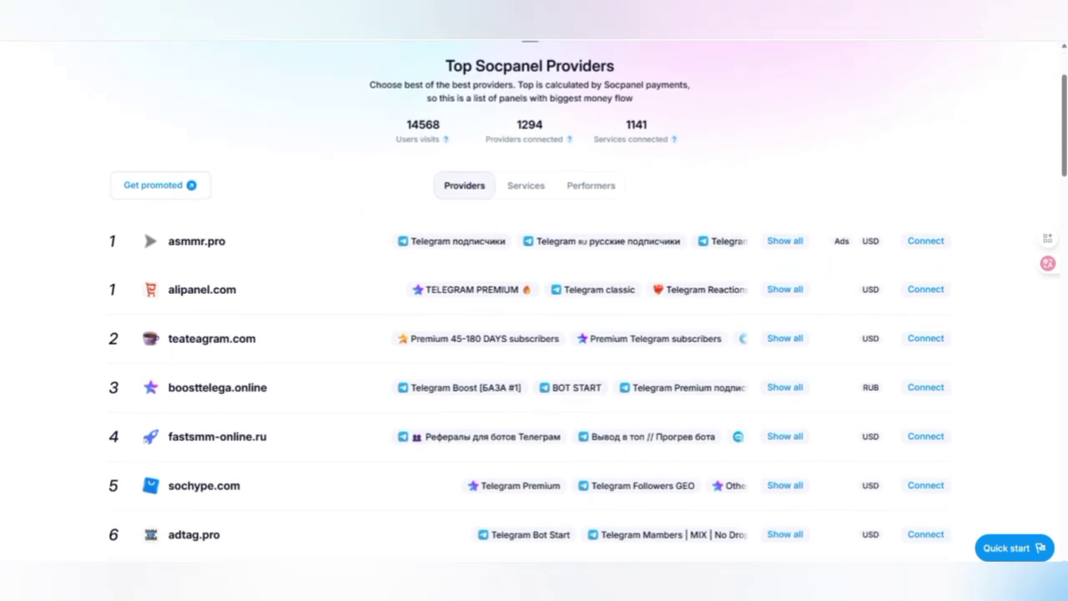
{"action": "scroll", "coordinate": [534, 333], "scroll_direction": "down", "scroll_amount": 2}
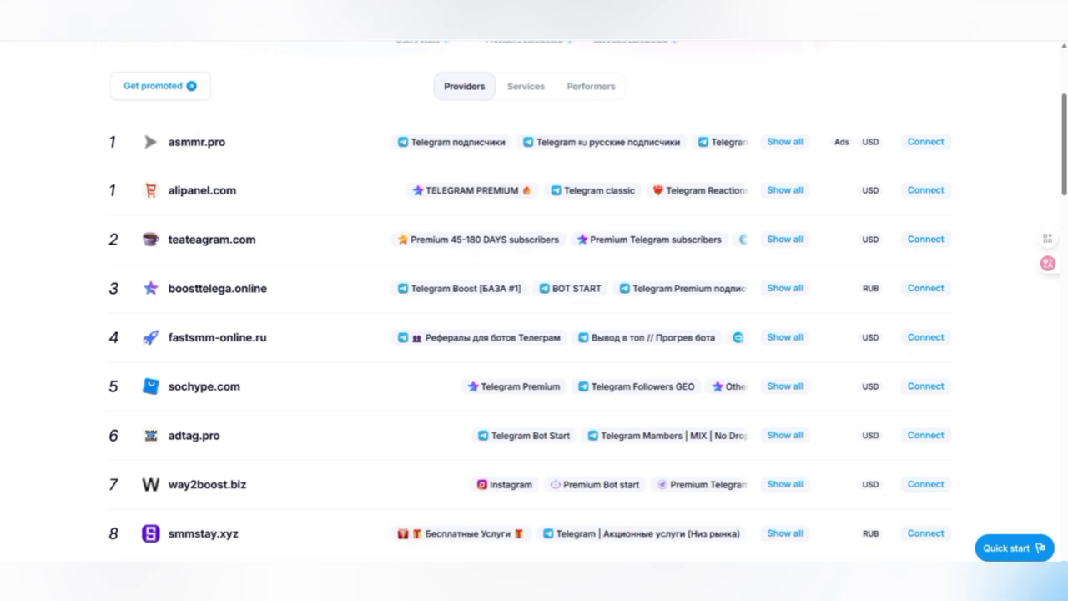
{"action": "scroll", "coordinate": [534, 300], "scroll_direction": "up", "scroll_amount": 3}
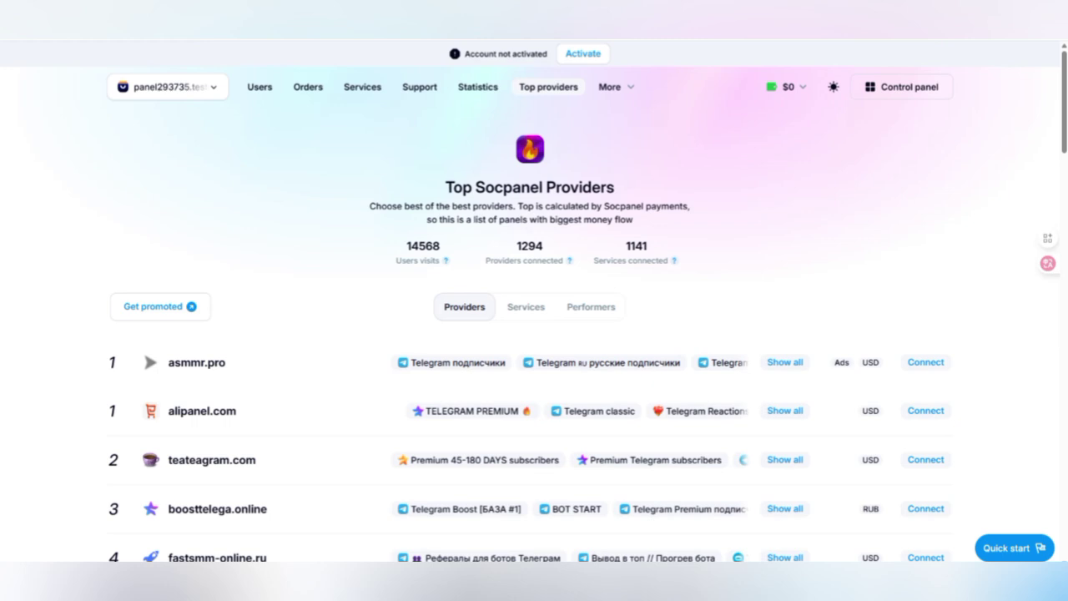
{"action": "scroll", "coordinate": [534, 300], "scroll_direction": "down", "scroll_amount": 1}
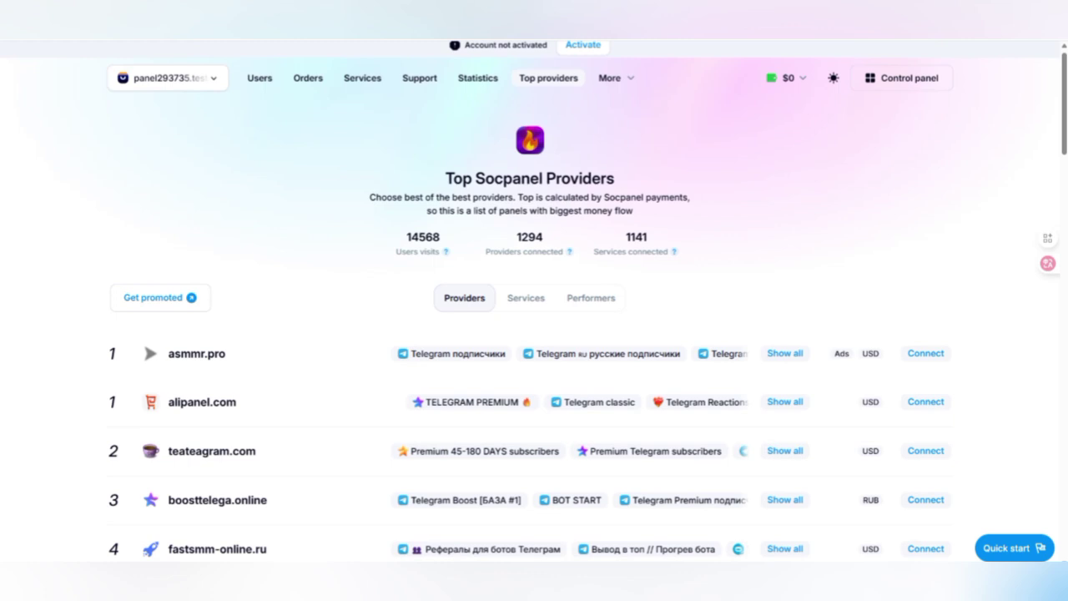
{"action": "left_click_drag", "start_coordinate": [445, 178], "coordinate": [631, 197]}
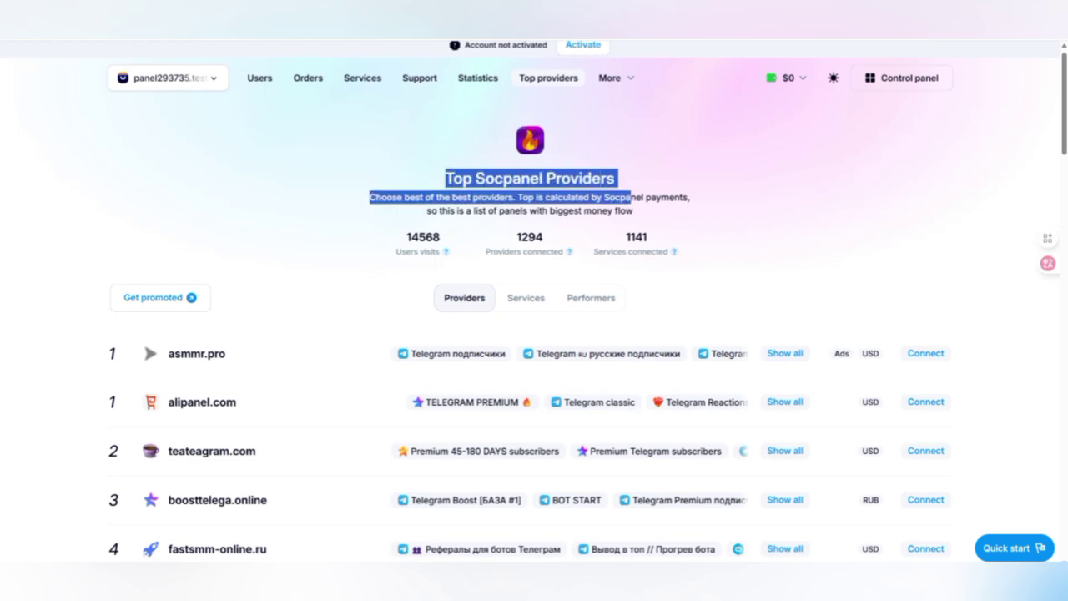
{"action": "left_click", "coordinate": [632, 197]}
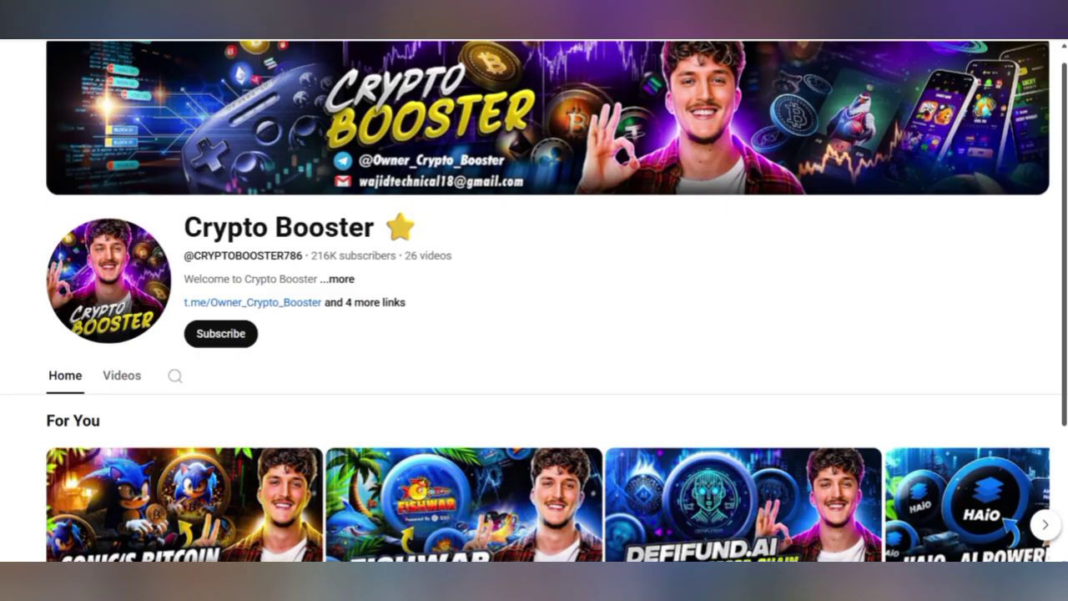
On YouTube, subscribe to the Crypto Booster channel with notifications set to All and look over its videos
{"action": "left_click", "coordinate": [220, 333]}
{"action": "left_click", "coordinate": [242, 333]}
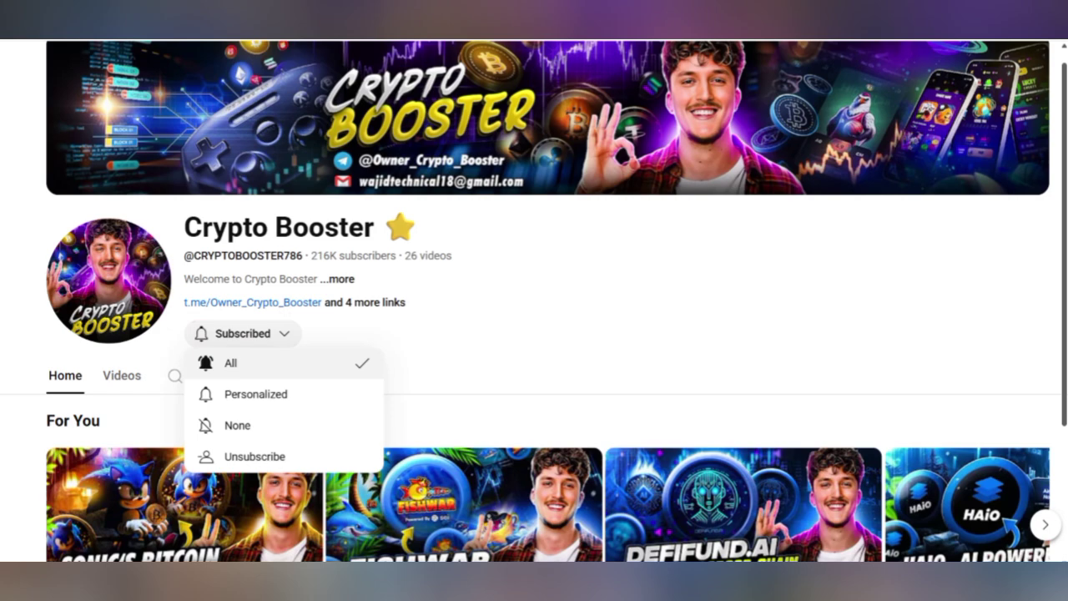
{"action": "left_click", "coordinate": [388, 332]}
{"action": "scroll", "coordinate": [533, 300], "scroll_direction": "down", "scroll_amount": 3}
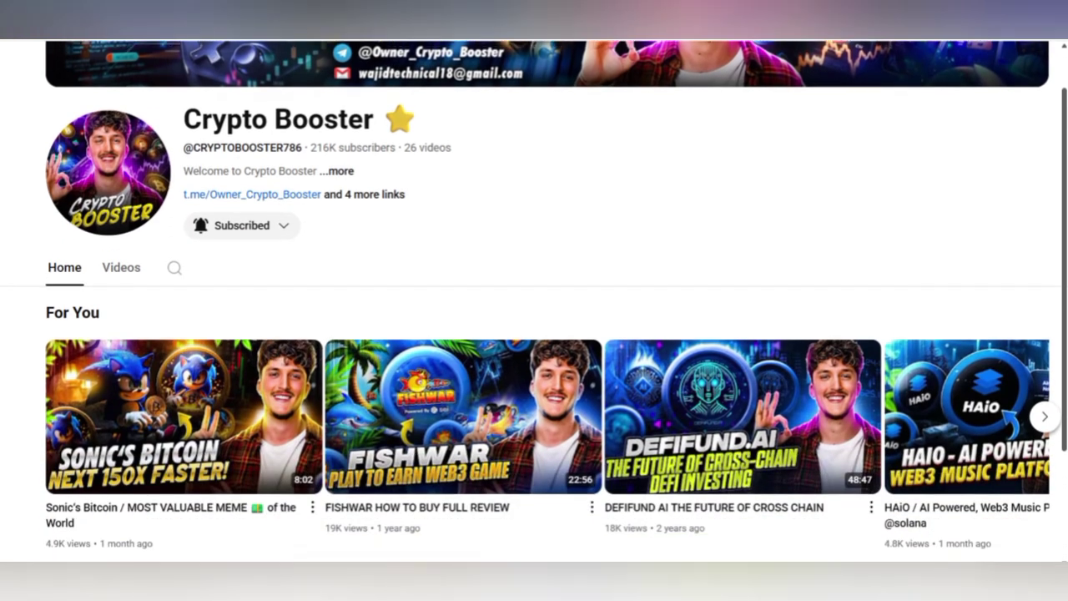
{"action": "scroll", "coordinate": [534, 300], "scroll_direction": "down", "scroll_amount": 1}
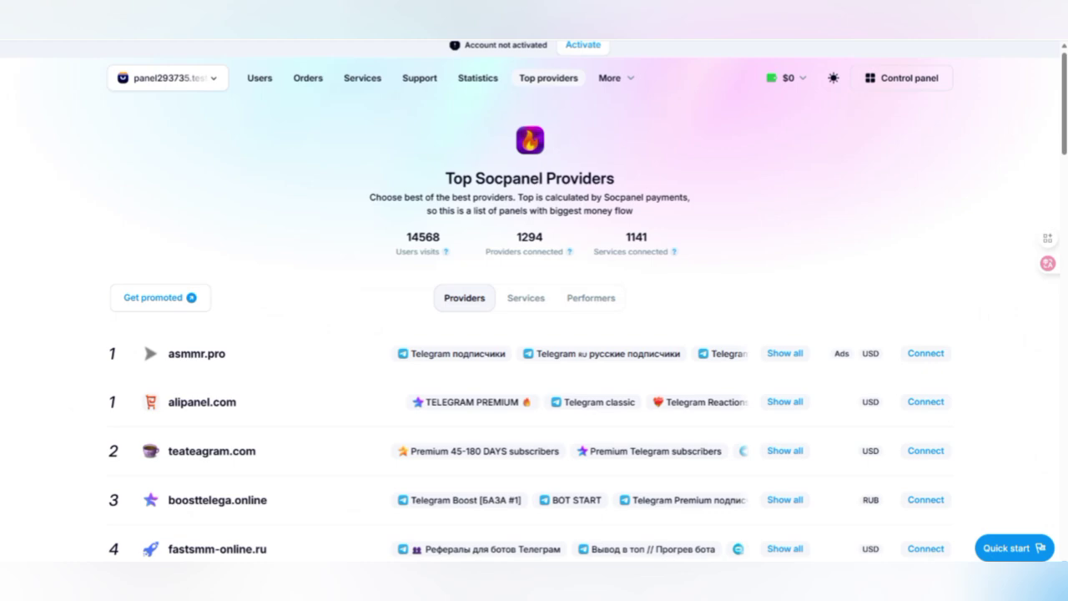
Browse the ranked provider list on Socpanel's Top providers page, down past the fortieth entry and back
{"action": "scroll", "coordinate": [534, 334], "scroll_direction": "down", "scroll_amount": 5}
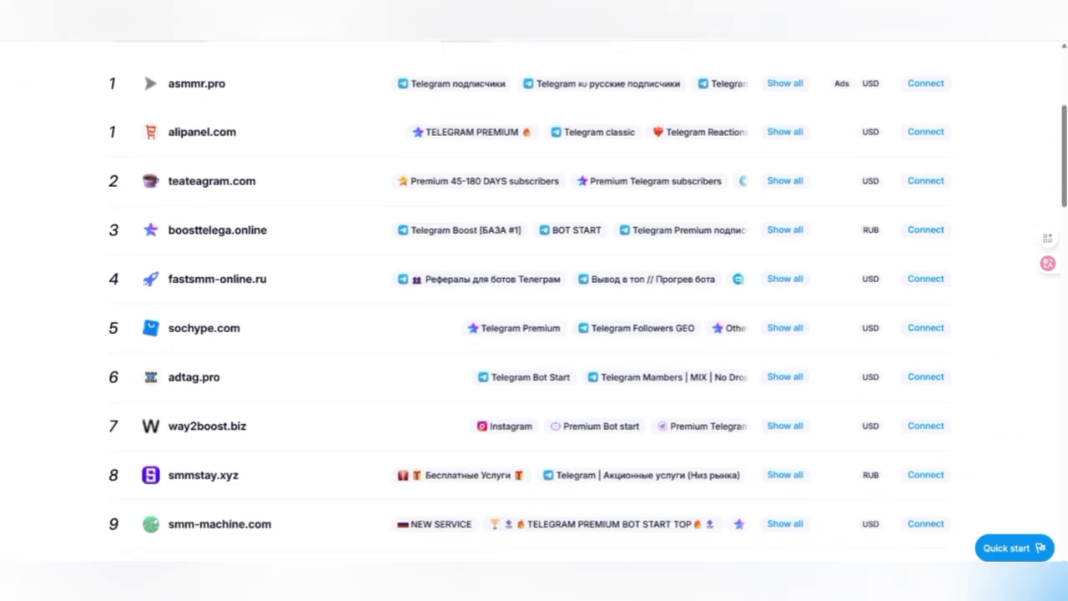
{"action": "scroll", "coordinate": [534, 301], "scroll_direction": "down", "scroll_amount": 4}
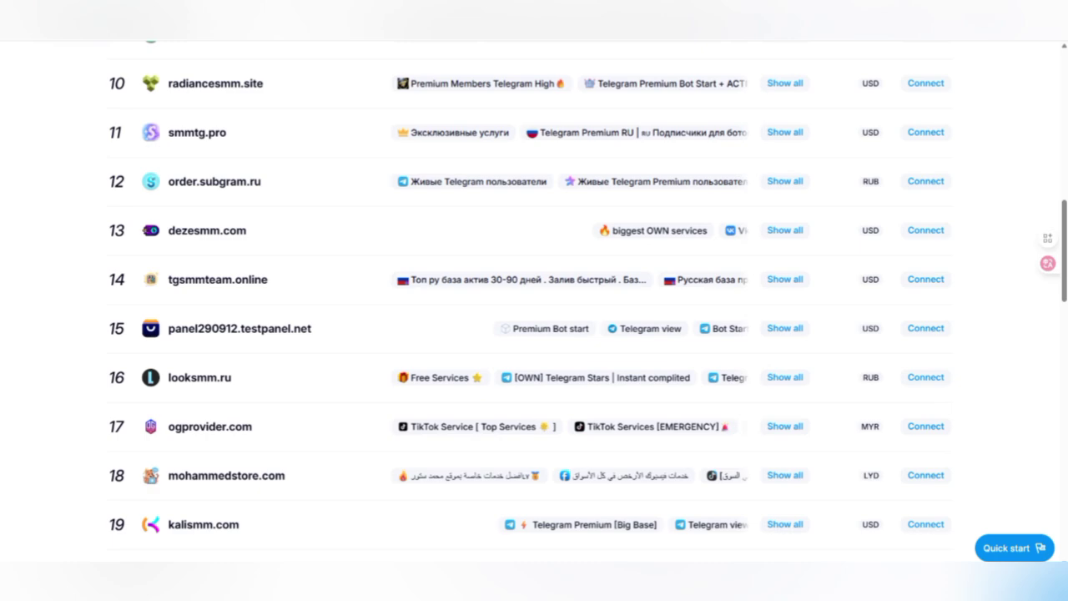
{"action": "scroll", "coordinate": [534, 300], "scroll_direction": "down", "scroll_amount": 8}
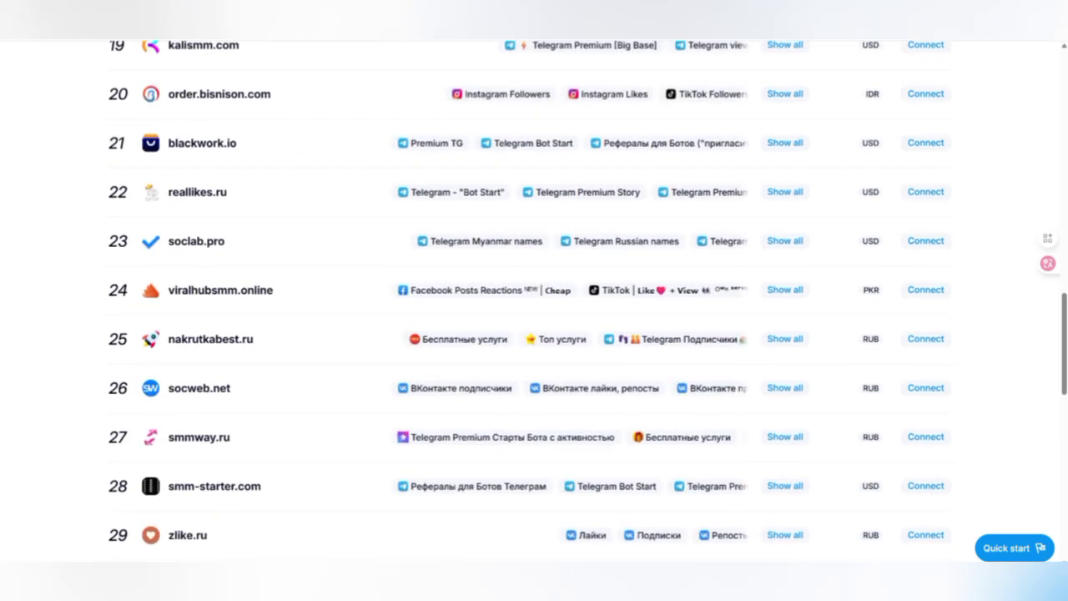
{"action": "scroll", "coordinate": [534, 300], "scroll_direction": "down", "scroll_amount": 6}
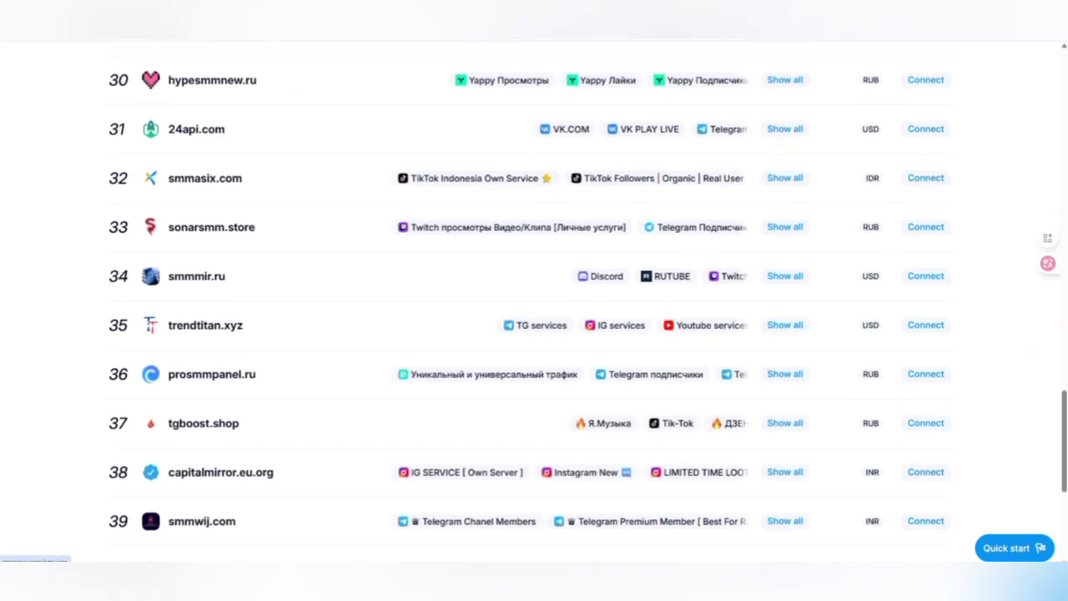
{"action": "scroll", "coordinate": [534, 300], "scroll_direction": "down", "scroll_amount": 2}
{"action": "scroll", "coordinate": [534, 300], "scroll_direction": "up", "scroll_amount": 13}
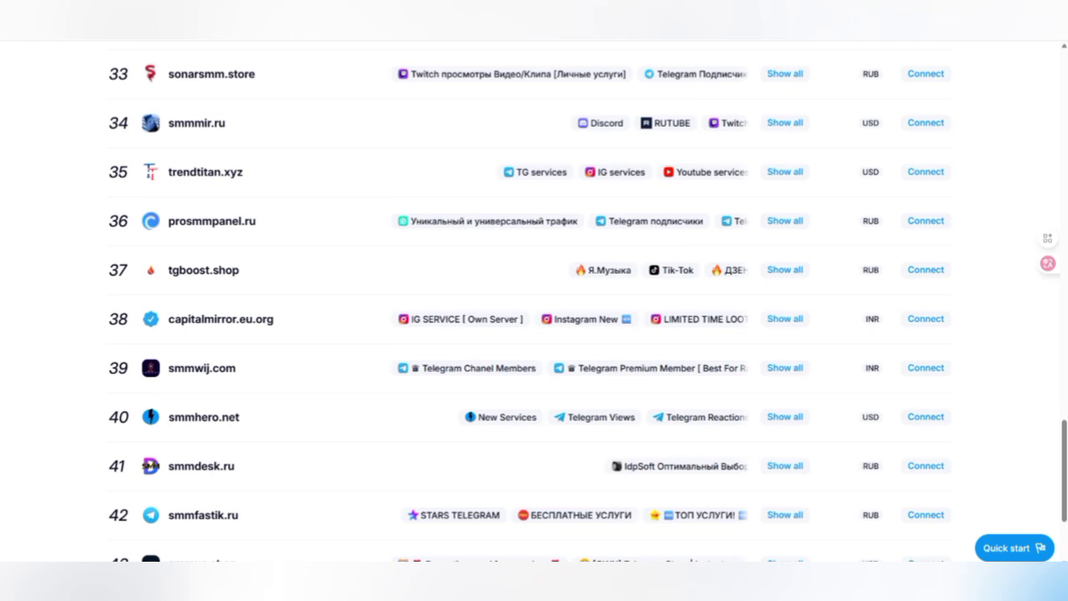
{"action": "scroll", "coordinate": [534, 300], "scroll_direction": "up", "scroll_amount": 10}
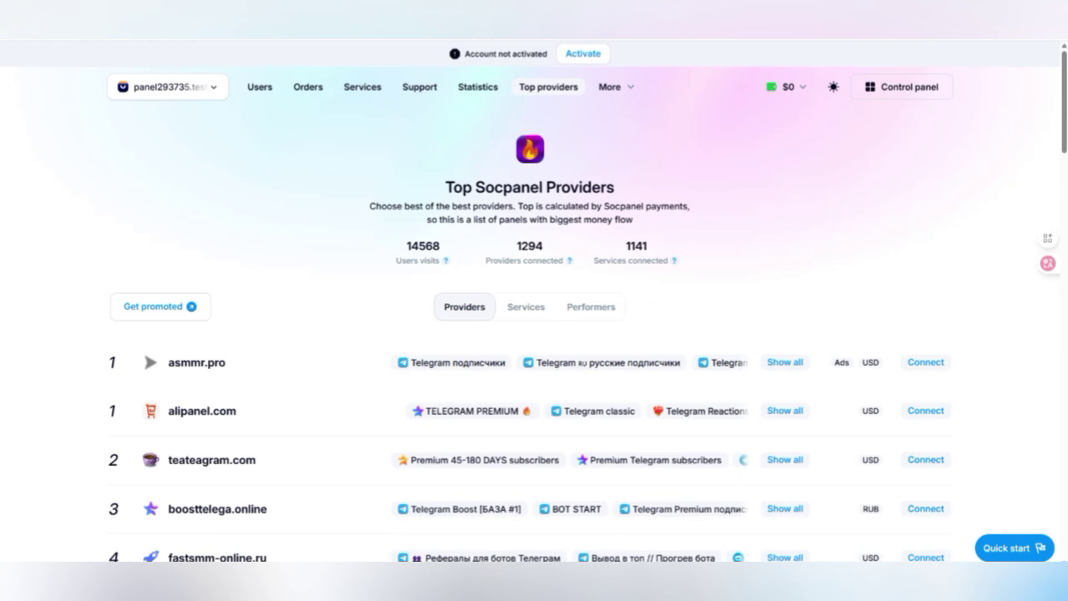
Start creating a new panel and attach the domain boosterpanel.com to it
{"action": "left_click", "coordinate": [166, 87]}
{"action": "left_click", "coordinate": [160, 162]}
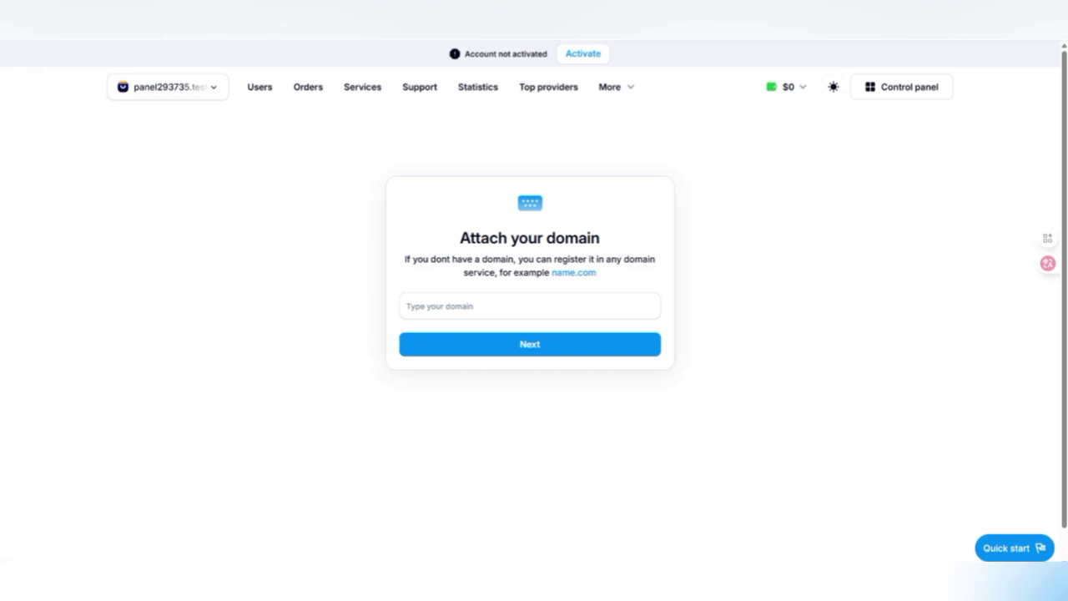
{"action": "left_click", "coordinate": [407, 305]}
{"action": "type", "text": "boos"}
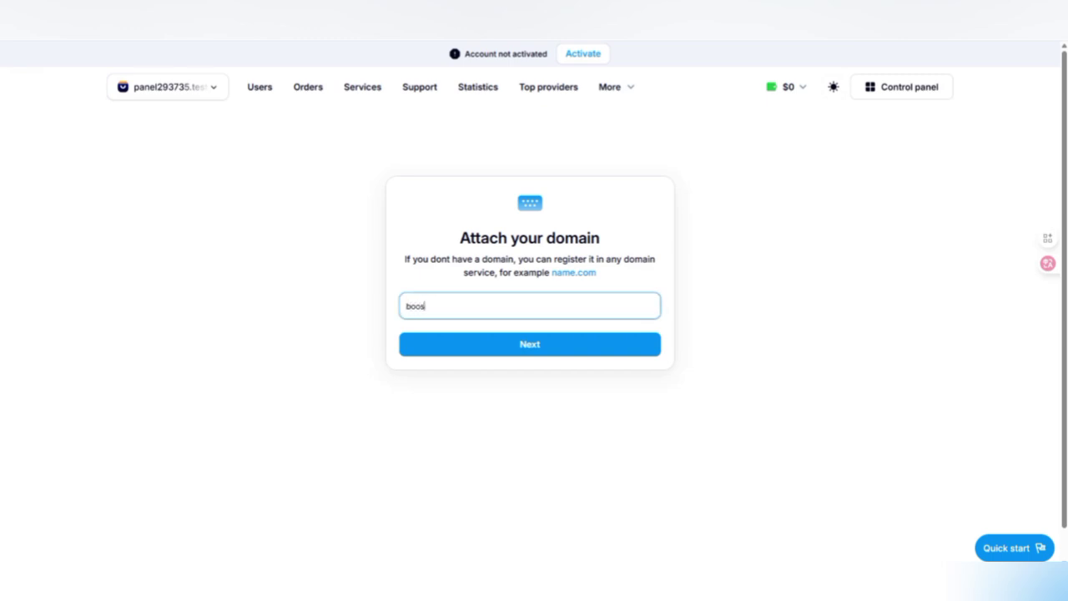
{"action": "type", "text": "ter"}
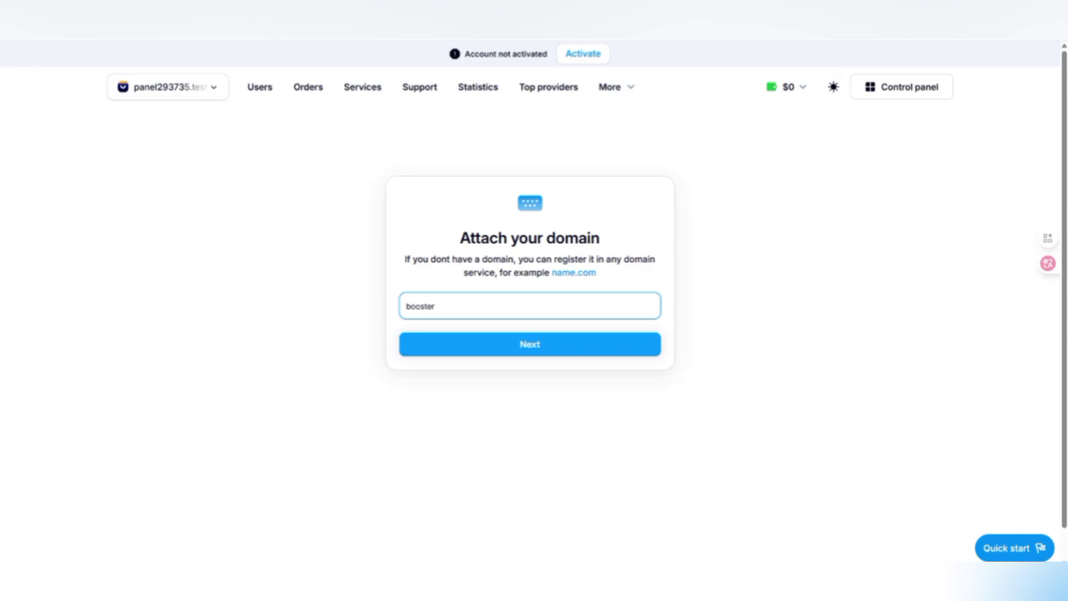
{"action": "type", "text": "panel.com"}
{"action": "left_click", "coordinate": [528, 343]}
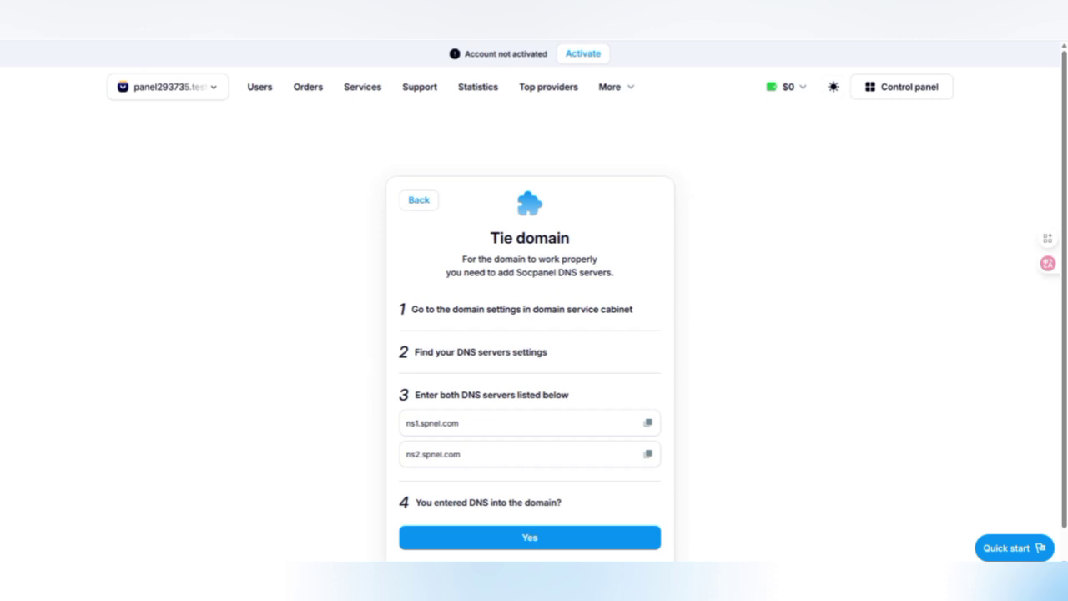
Copy the DNS server address ns1.spnel.com and confirm that the DNS servers are entered for the domain
{"action": "scroll", "coordinate": [534, 301], "scroll_direction": "down", "scroll_amount": 1}
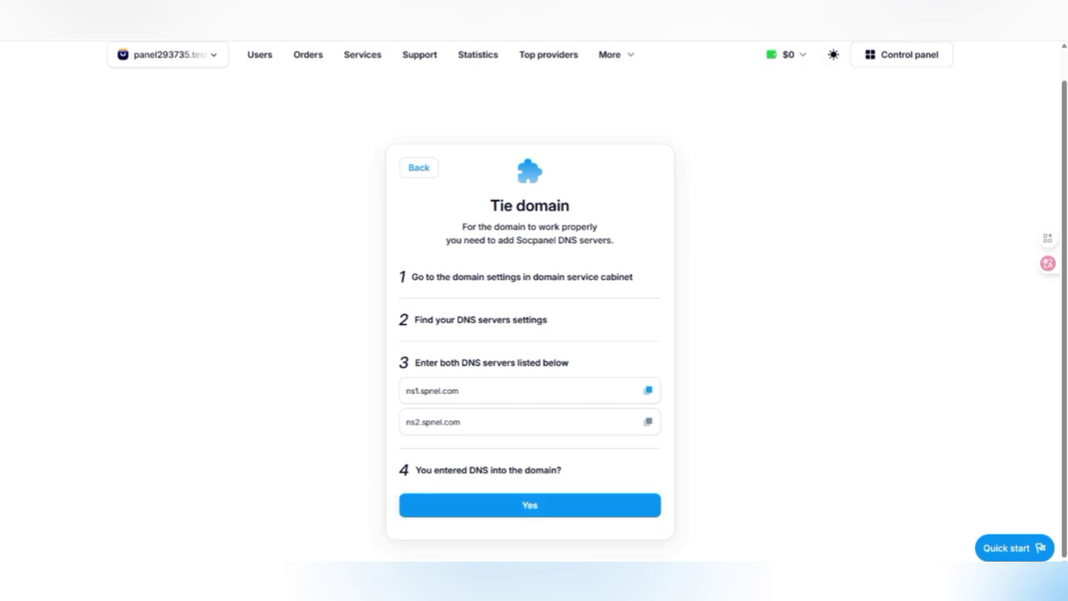
{"action": "left_click", "coordinate": [648, 390]}
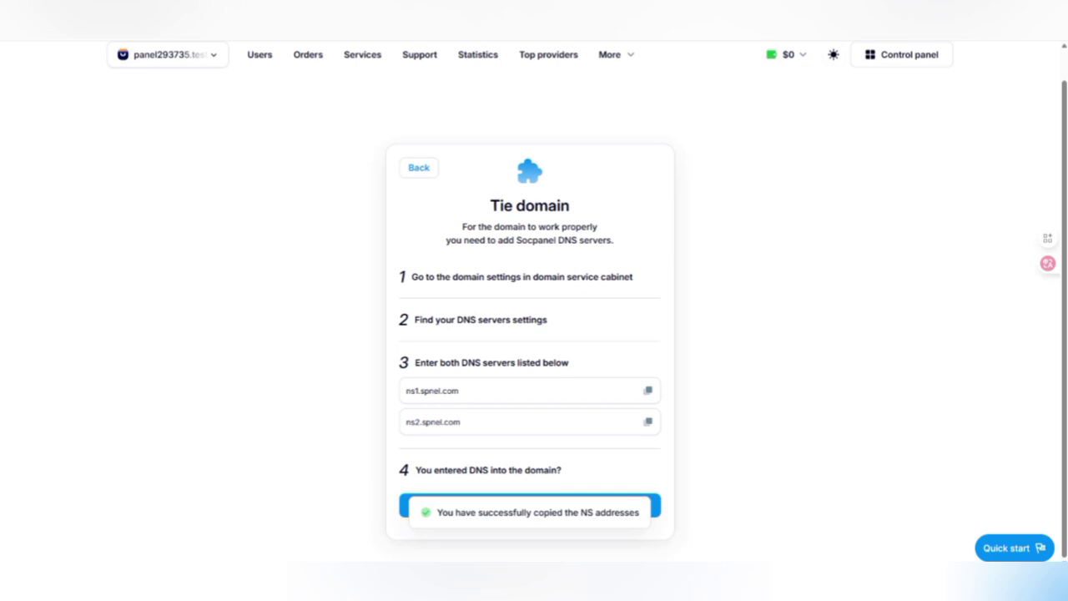
{"action": "left_click", "coordinate": [530, 505]}
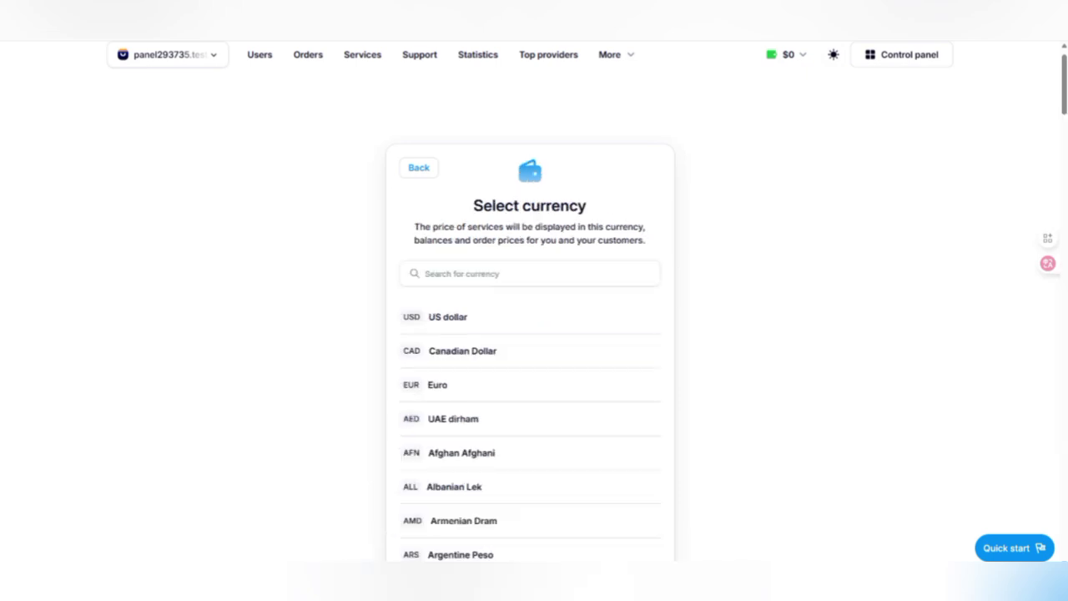
Choose US dollar as the panel's currency and create the panel
{"action": "left_click", "coordinate": [529, 317]}
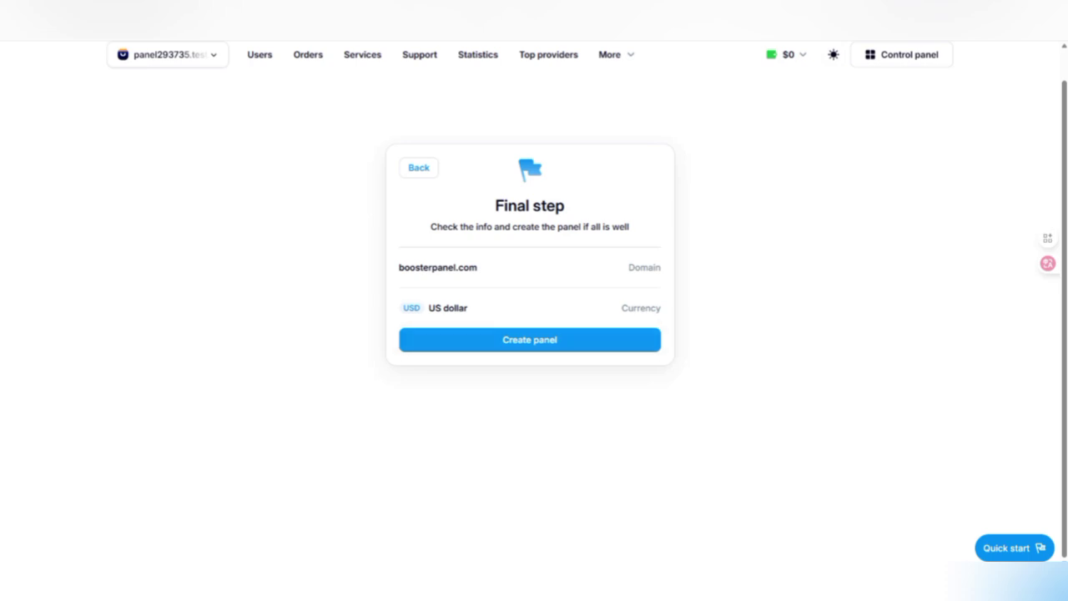
{"action": "left_click", "coordinate": [530, 339]}
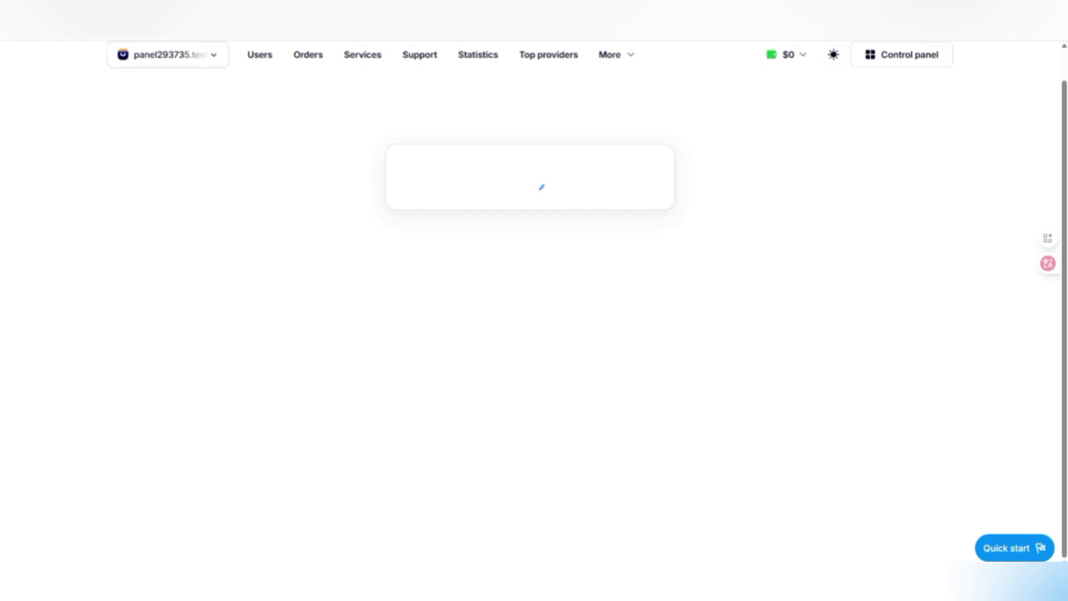
Open the Affiliate system page in the boosterpanel.com settings and copy the invite link
{"action": "left_click", "coordinate": [609, 55]}
{"action": "mouse_move", "coordinate": [616, 54]}
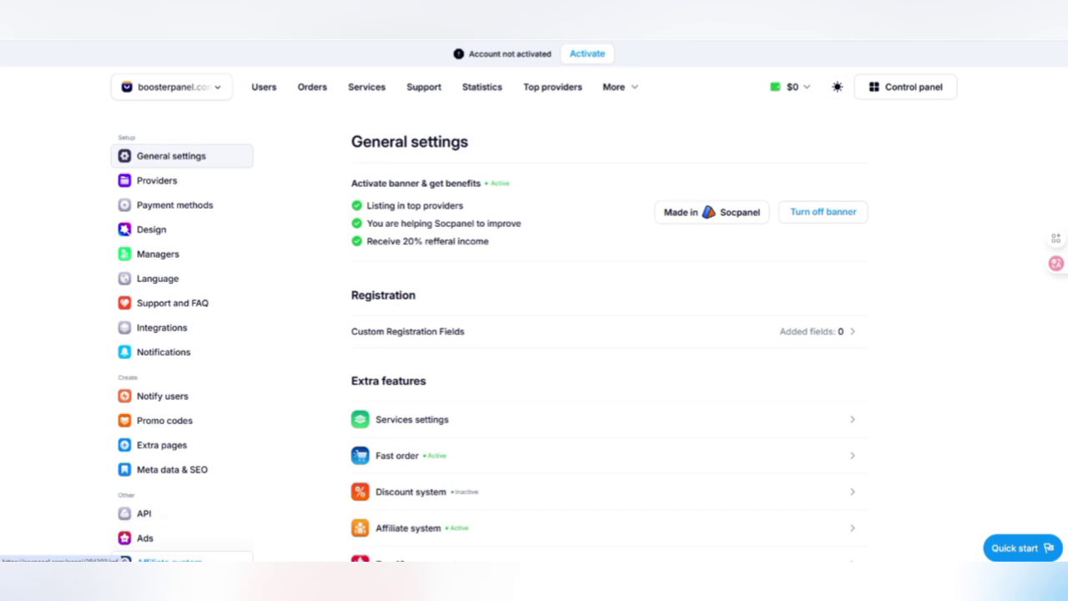
{"action": "left_click", "coordinate": [167, 560]}
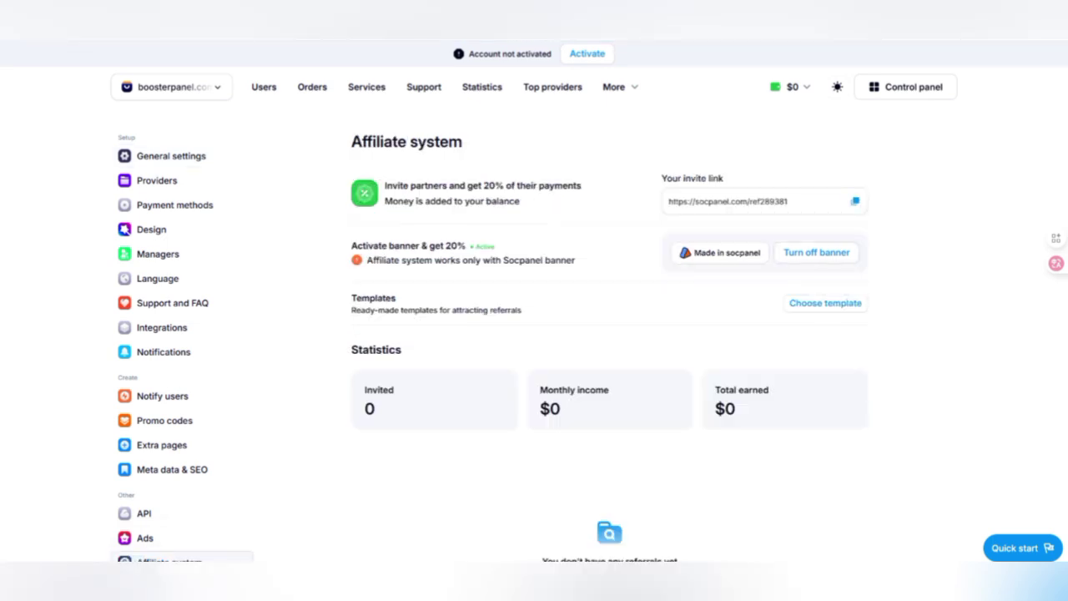
{"action": "left_click", "coordinate": [855, 201]}
{"action": "left_click", "coordinate": [854, 201]}
{"action": "left_click", "coordinate": [854, 201]}
{"action": "left_click", "coordinate": [854, 201]}
{"action": "left_click", "coordinate": [854, 201]}
{"action": "left_click", "coordinate": [854, 202]}
{"action": "left_click", "coordinate": [854, 201]}
Review the panel's general settings and the list of suggested providers
{"action": "left_click", "coordinate": [171, 156]}
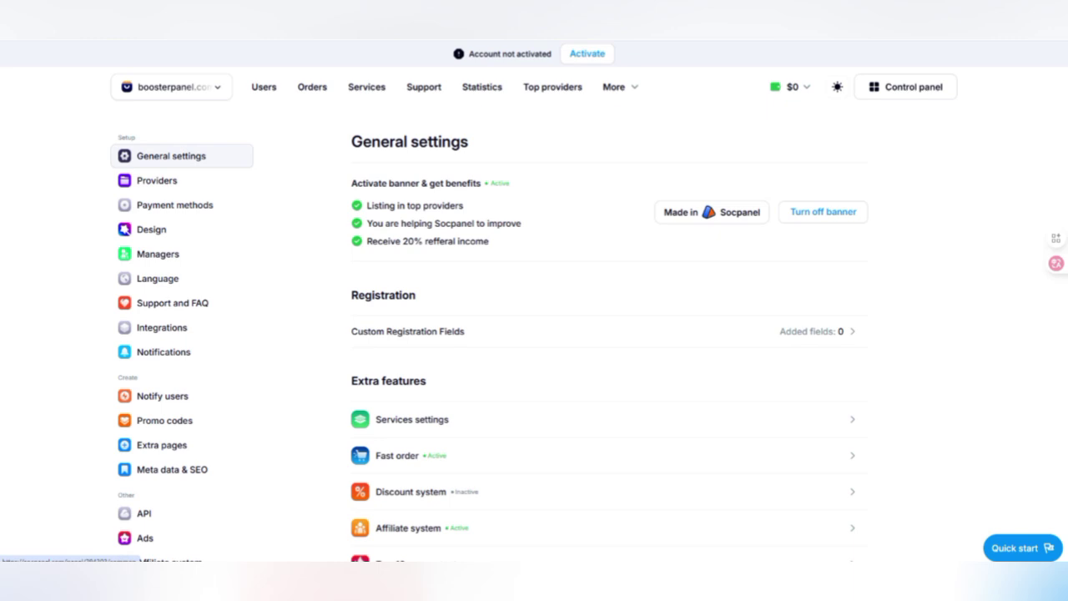
{"action": "scroll", "coordinate": [591, 367], "scroll_direction": "down", "scroll_amount": 1}
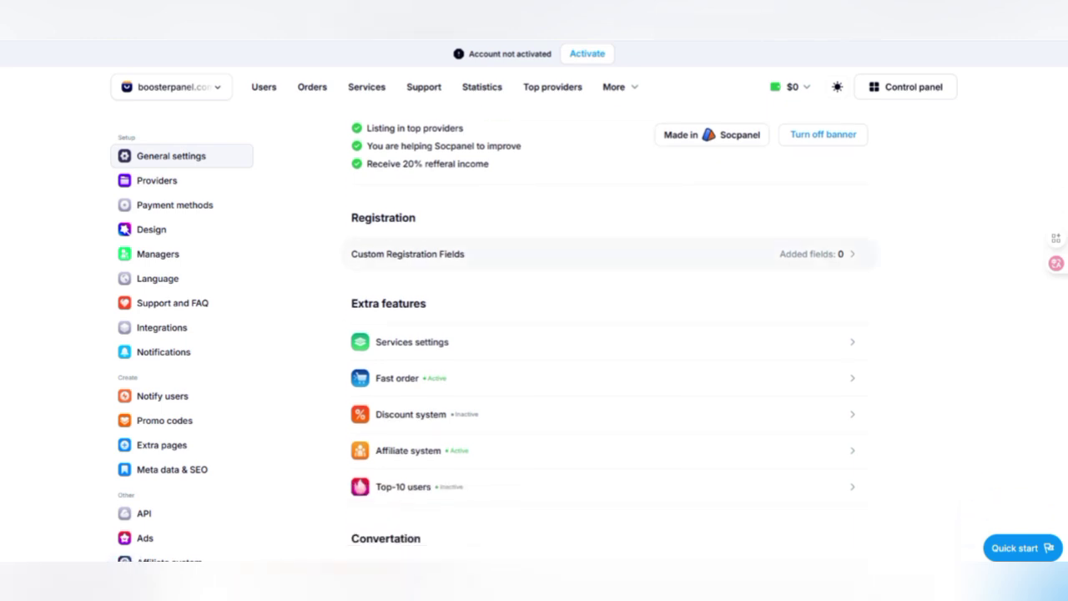
{"action": "scroll", "coordinate": [609, 334], "scroll_direction": "down", "scroll_amount": 3}
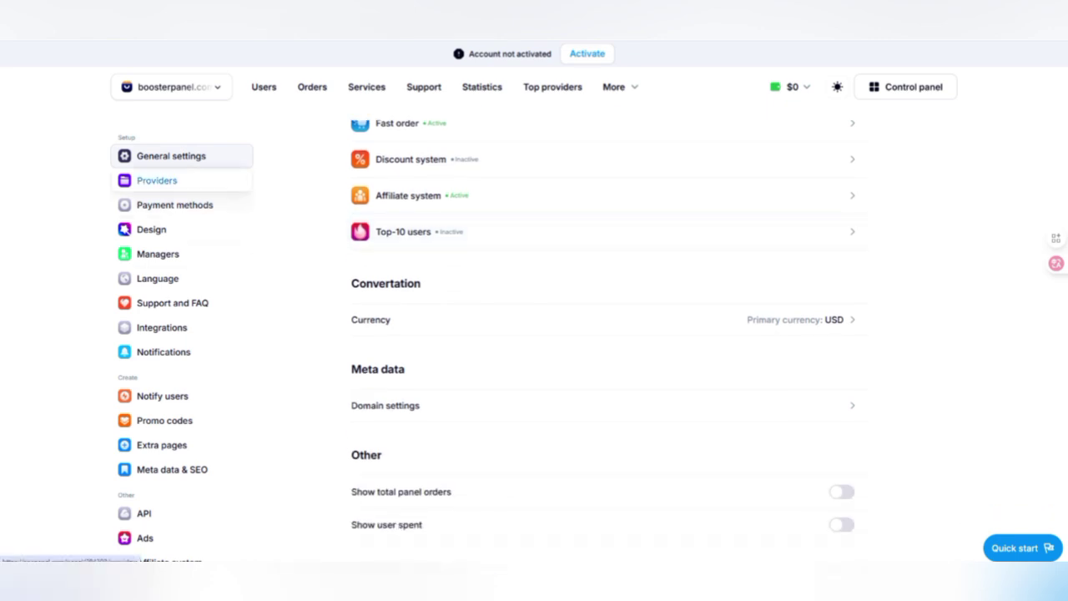
{"action": "left_click", "coordinate": [157, 180]}
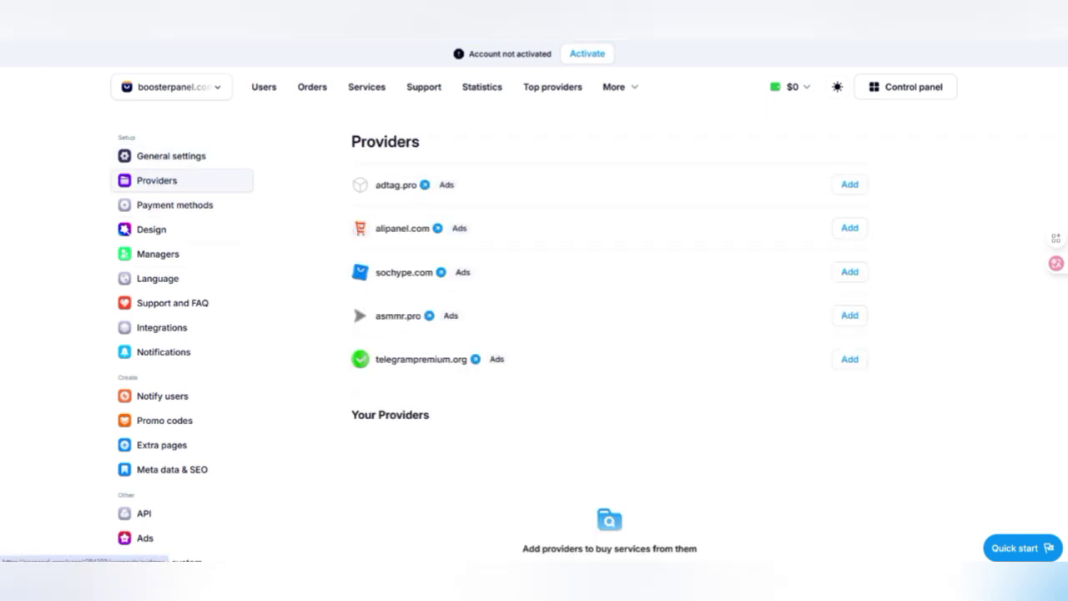
{"action": "scroll", "coordinate": [609, 359], "scroll_direction": "down", "scroll_amount": 3}
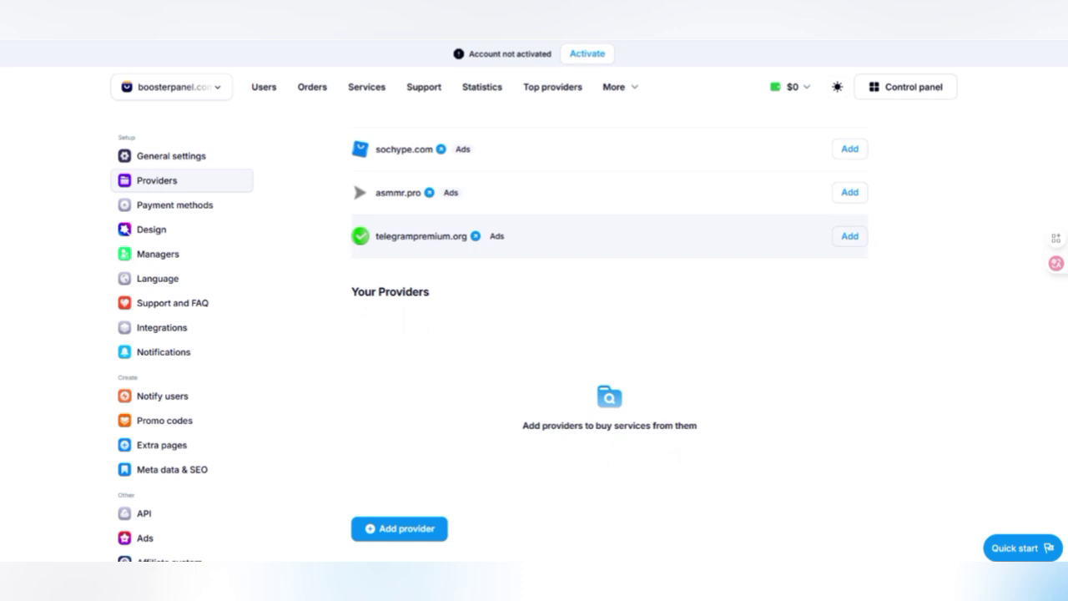
{"action": "scroll", "coordinate": [609, 359], "scroll_direction": "up", "scroll_amount": 3}
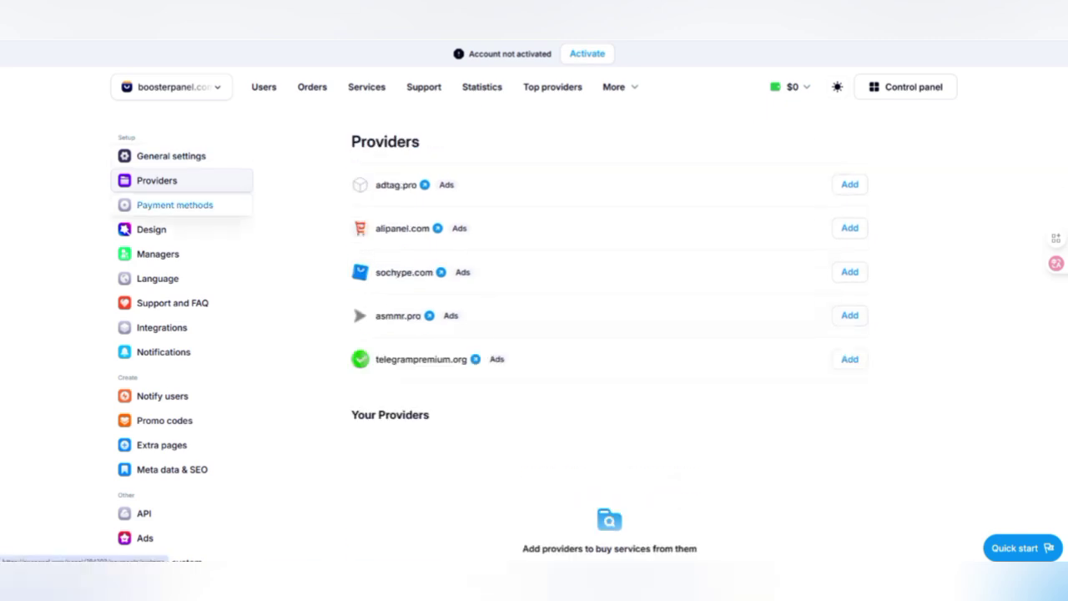
Open the payment methods settings and browse the available payment systems, including a name search for "in"
{"action": "left_click", "coordinate": [174, 205]}
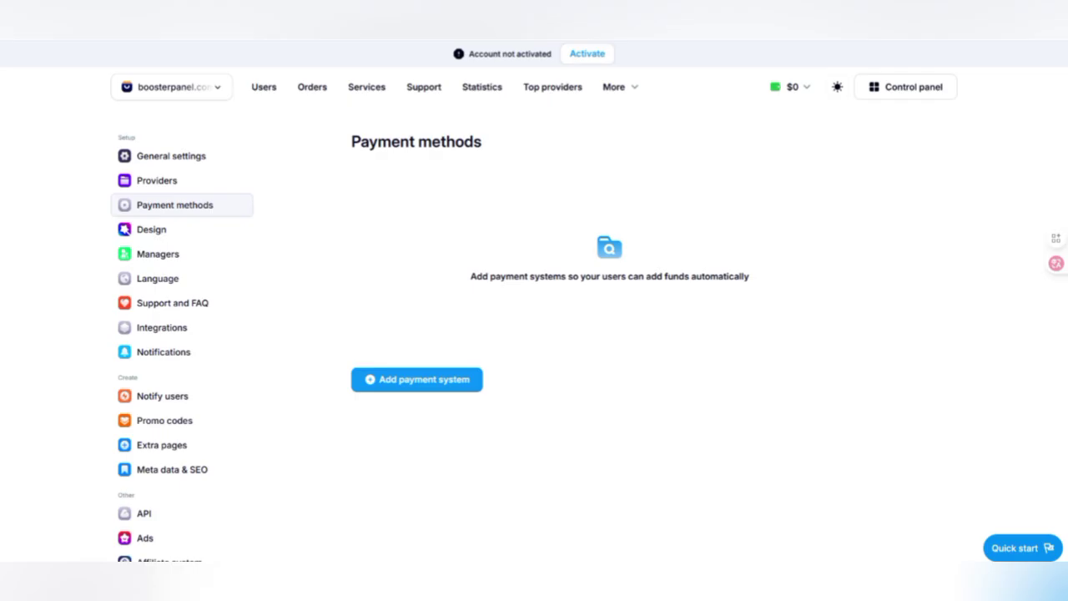
{"action": "left_click", "coordinate": [417, 379]}
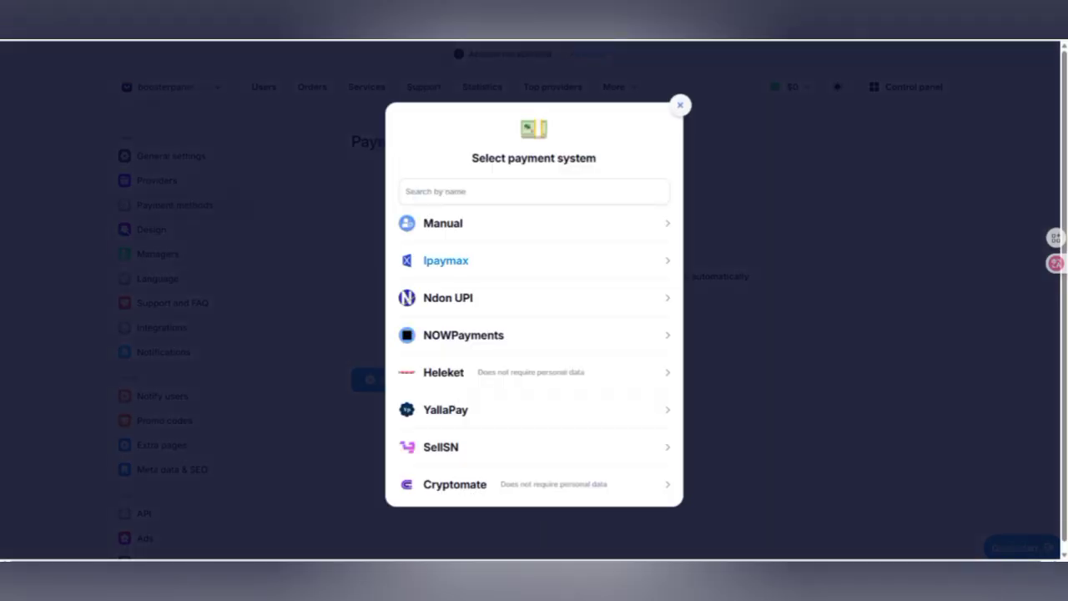
{"action": "scroll", "coordinate": [501, 351], "scroll_direction": "down", "scroll_amount": 10}
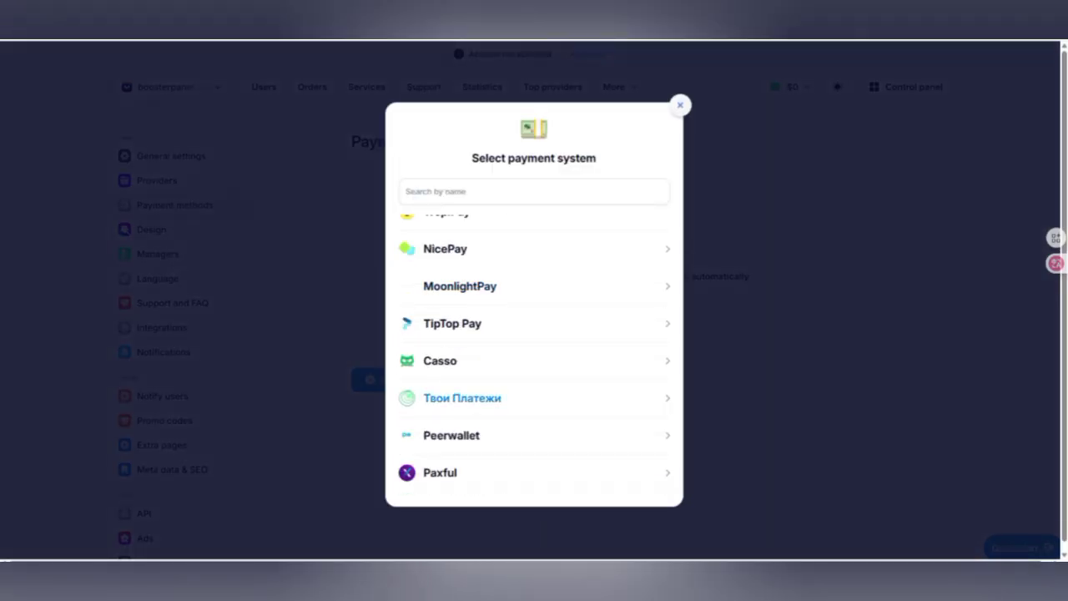
{"action": "scroll", "coordinate": [501, 351], "scroll_direction": "up", "scroll_amount": 10}
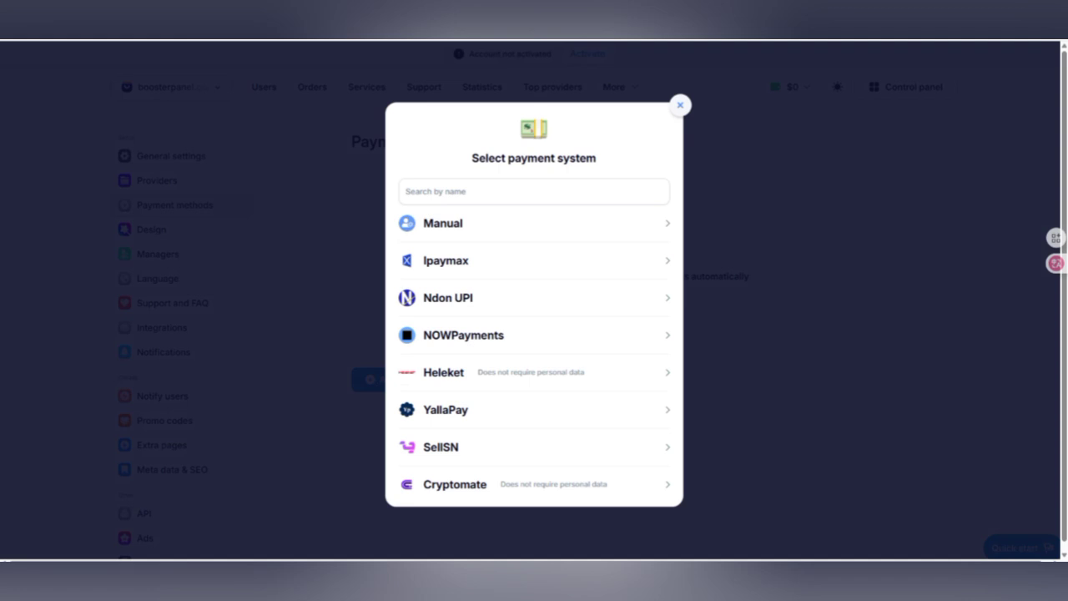
{"action": "left_click", "coordinate": [407, 191]}
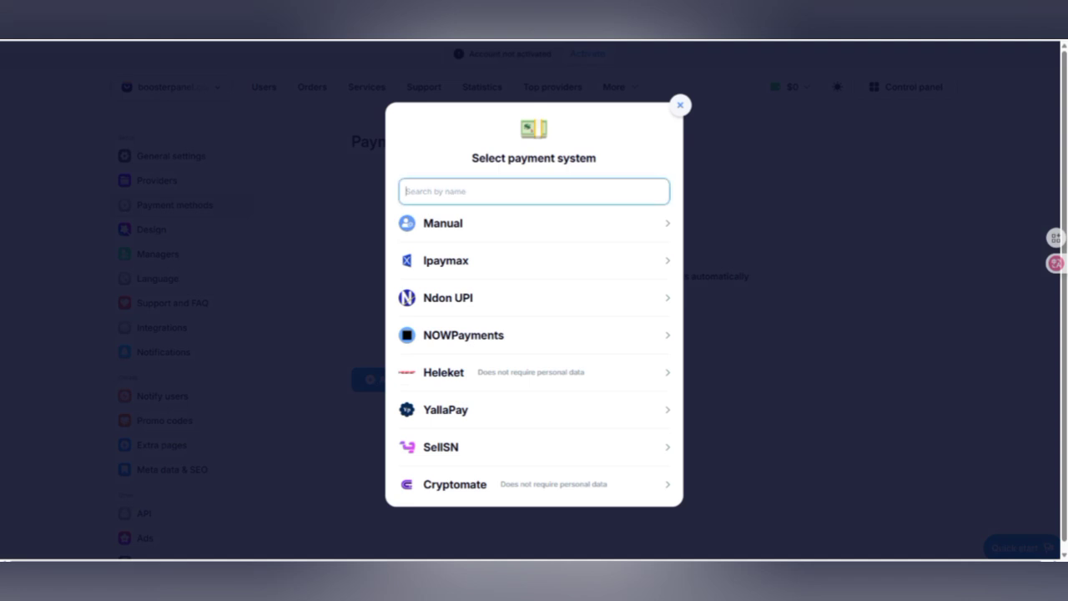
{"action": "type", "text": "in"}
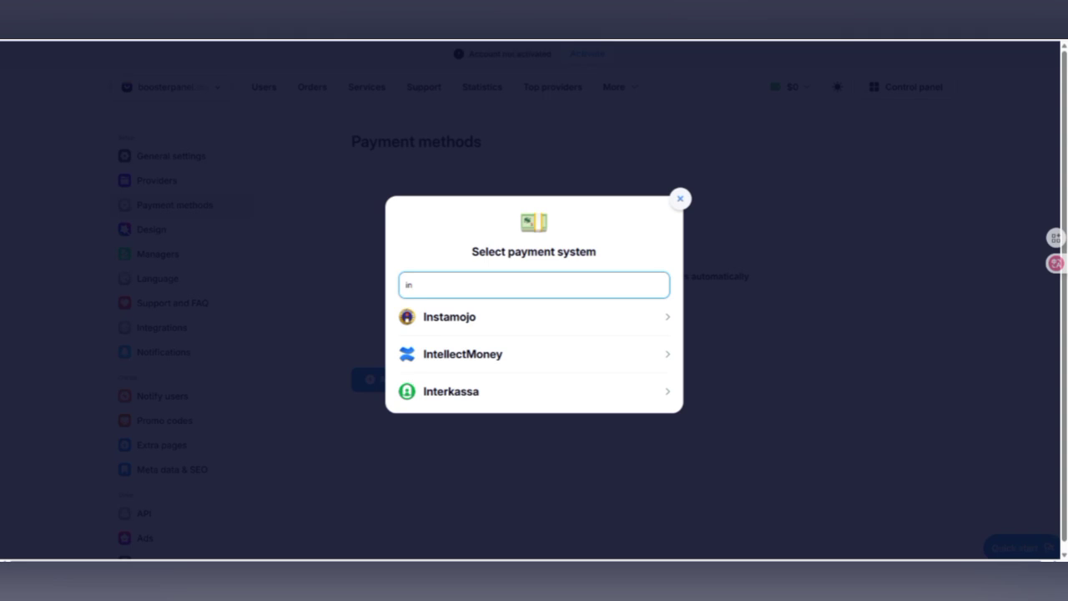
{"action": "key", "text": "BackSpace"}
{"action": "key", "text": "BackSpace"}
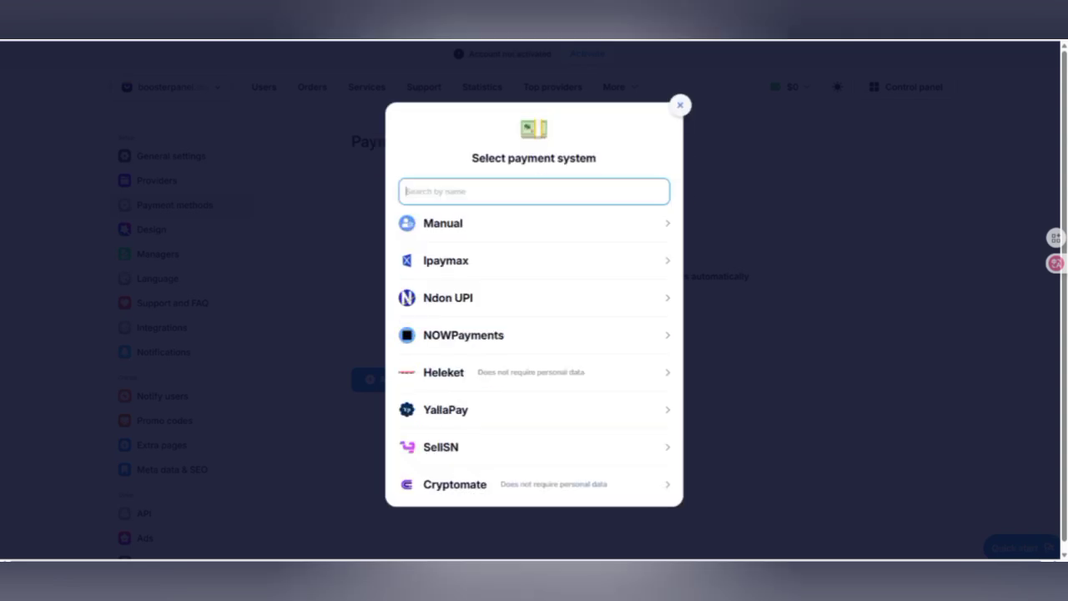
Search the payment systems for "pa" and add Paypal as a payment type with its credential fields left empty
{"action": "type", "text": "pa"}
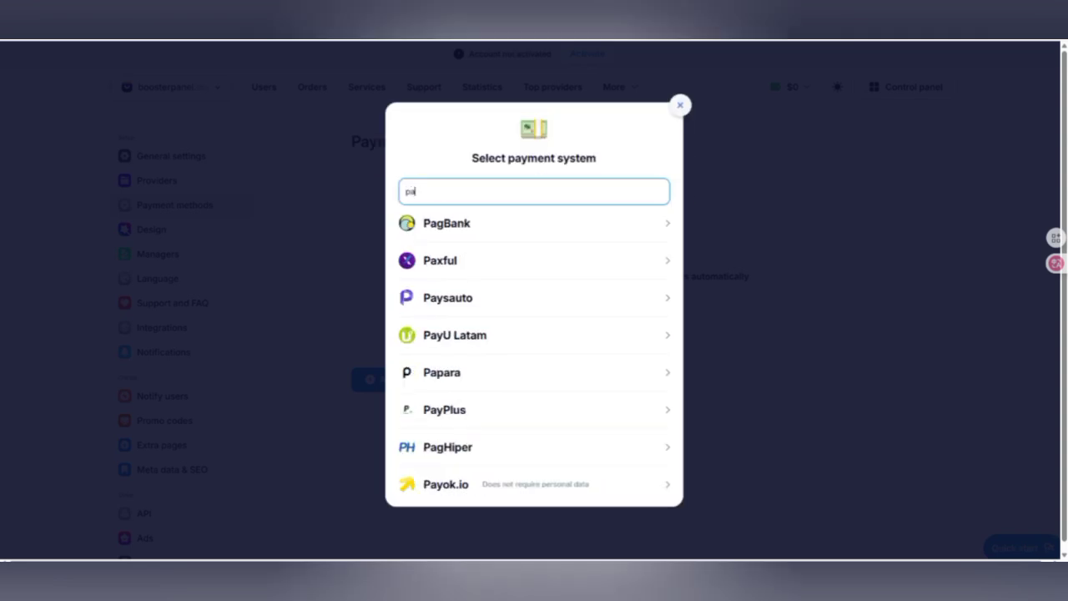
{"action": "scroll", "coordinate": [450, 297], "scroll_direction": "down", "scroll_amount": 5}
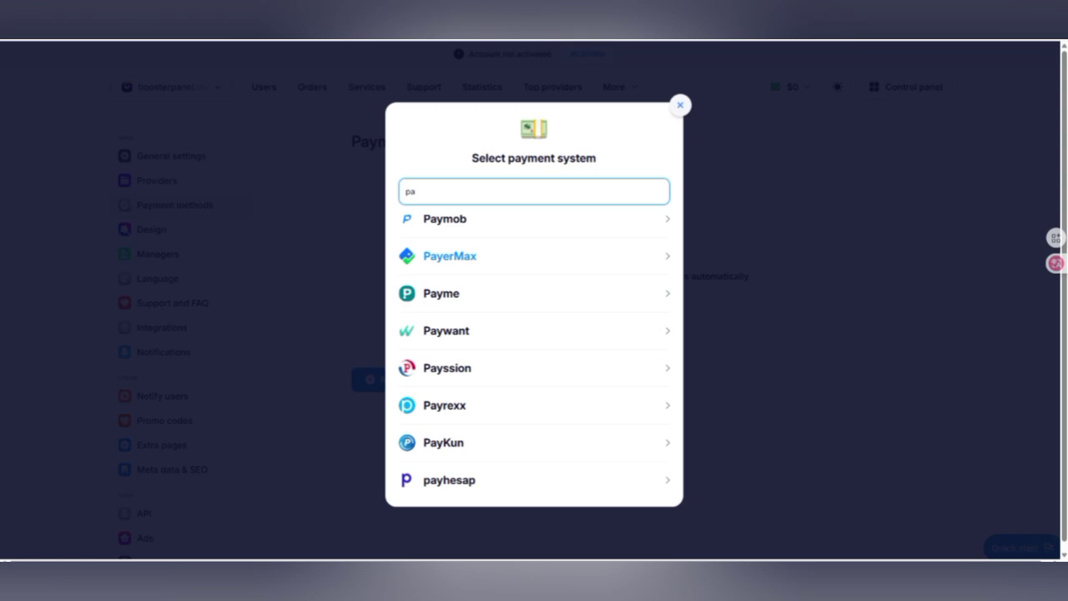
{"action": "scroll", "coordinate": [450, 297], "scroll_direction": "down", "scroll_amount": 6}
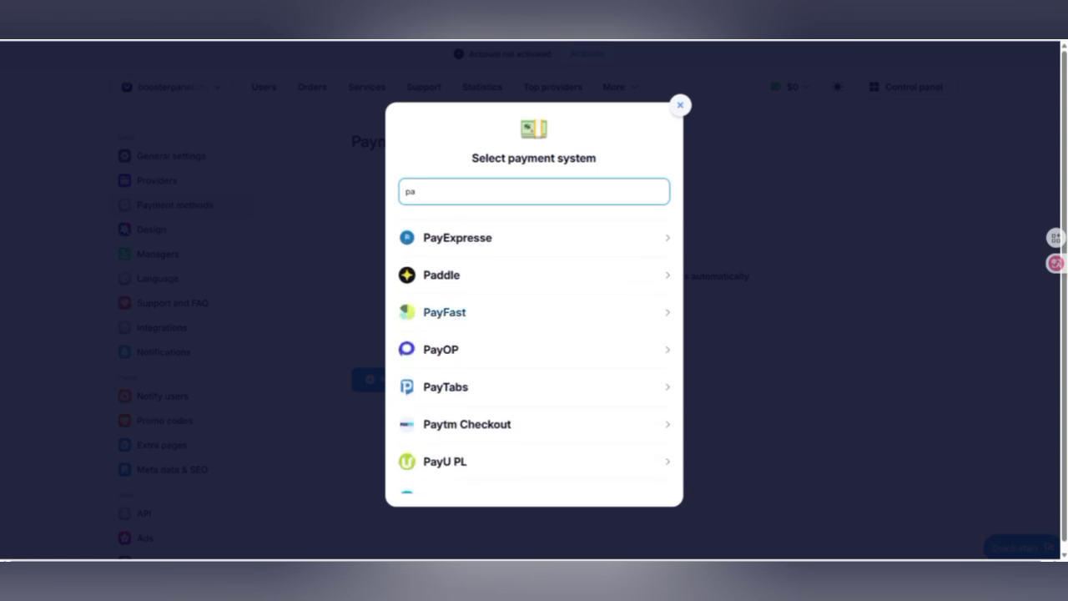
{"action": "scroll", "coordinate": [451, 297], "scroll_direction": "down", "scroll_amount": 5}
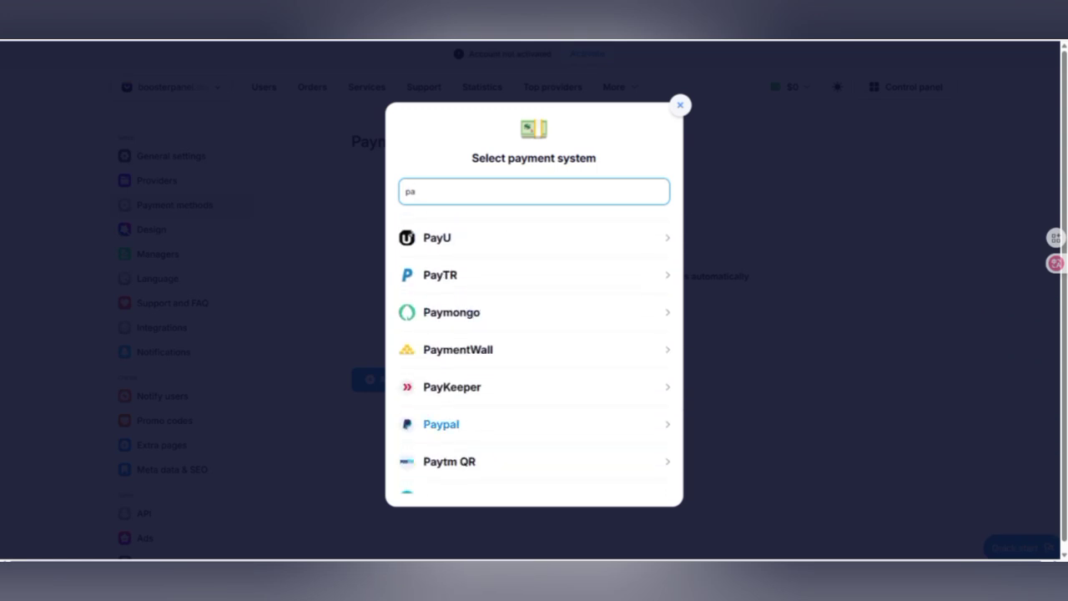
{"action": "left_click", "coordinate": [441, 424]}
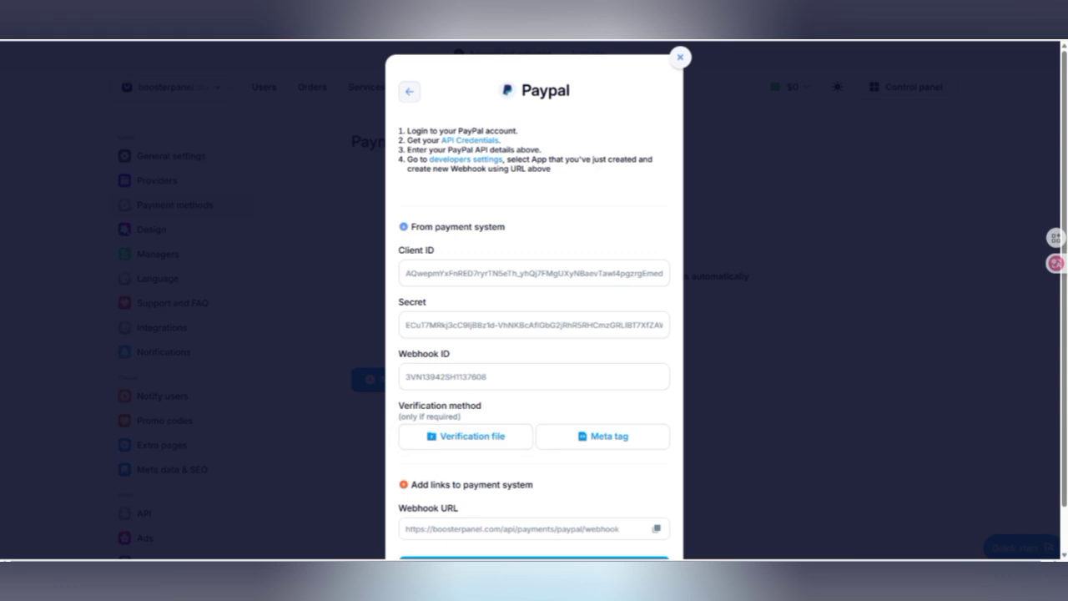
{"action": "scroll", "coordinate": [534, 334], "scroll_direction": "down", "scroll_amount": 1}
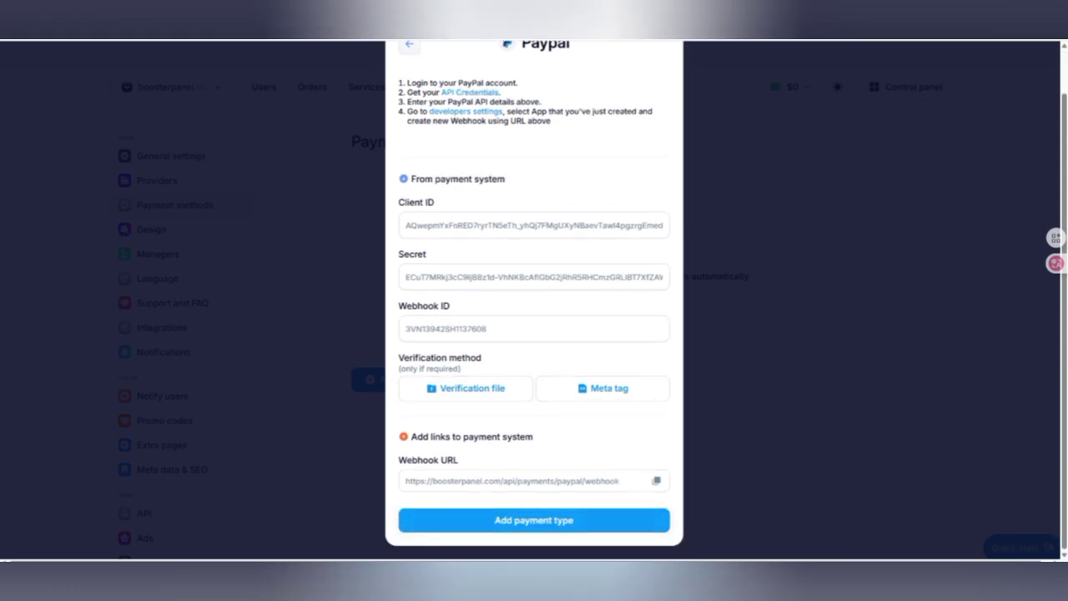
{"action": "left_click", "coordinate": [534, 520]}
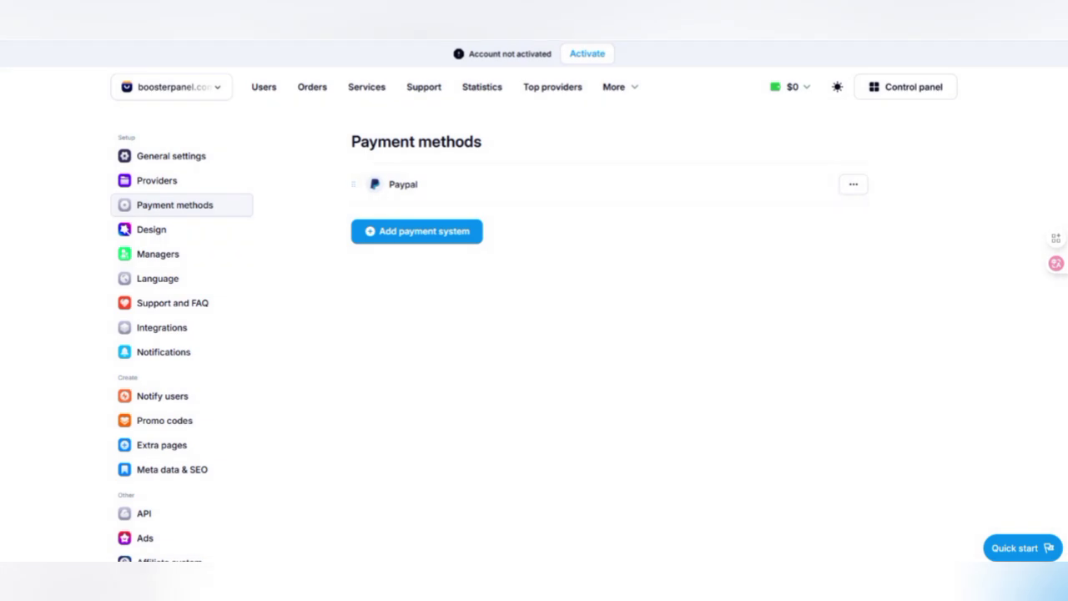
{"action": "left_click", "coordinate": [416, 231]}
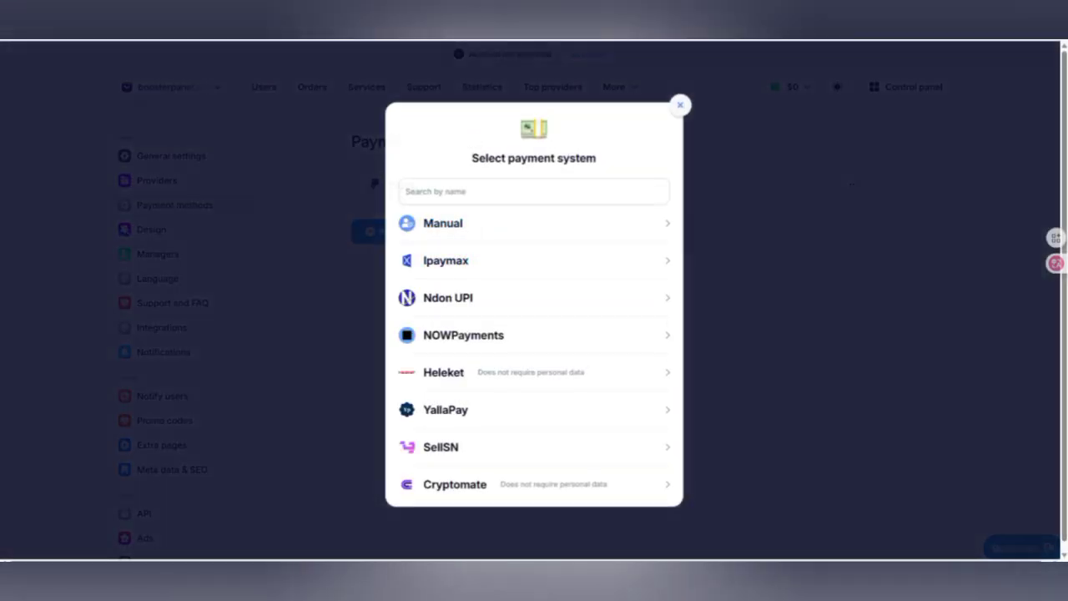
{"action": "left_click", "coordinate": [442, 223]}
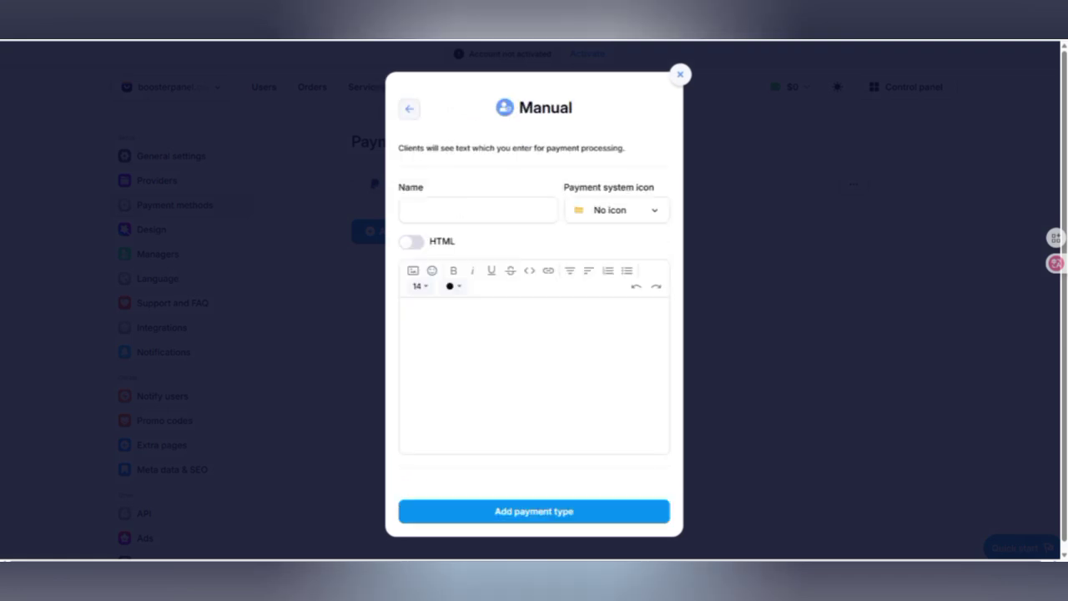
{"action": "left_click", "coordinate": [616, 209]}
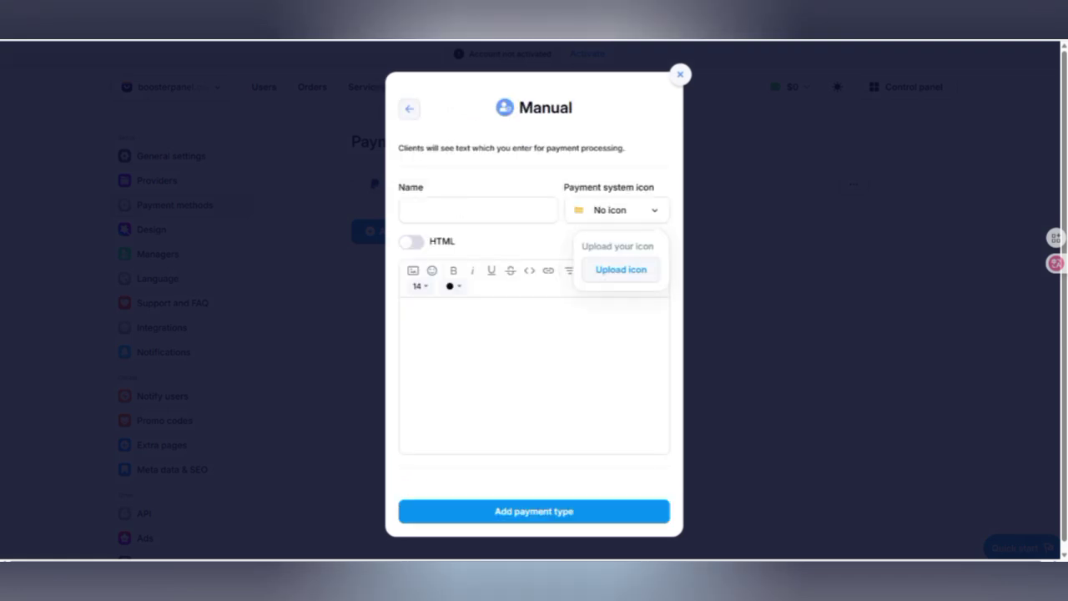
{"action": "left_click", "coordinate": [680, 74]}
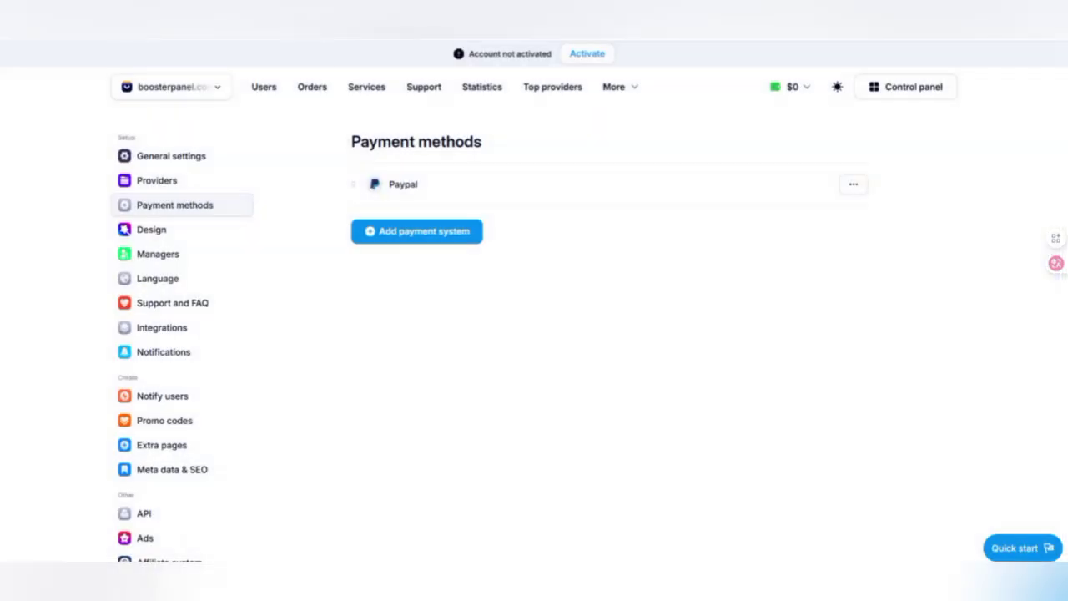
Search the payment systems for "cry" and add Cryptomus as a second payment type with its credential fields left empty
{"action": "left_click", "coordinate": [416, 232]}
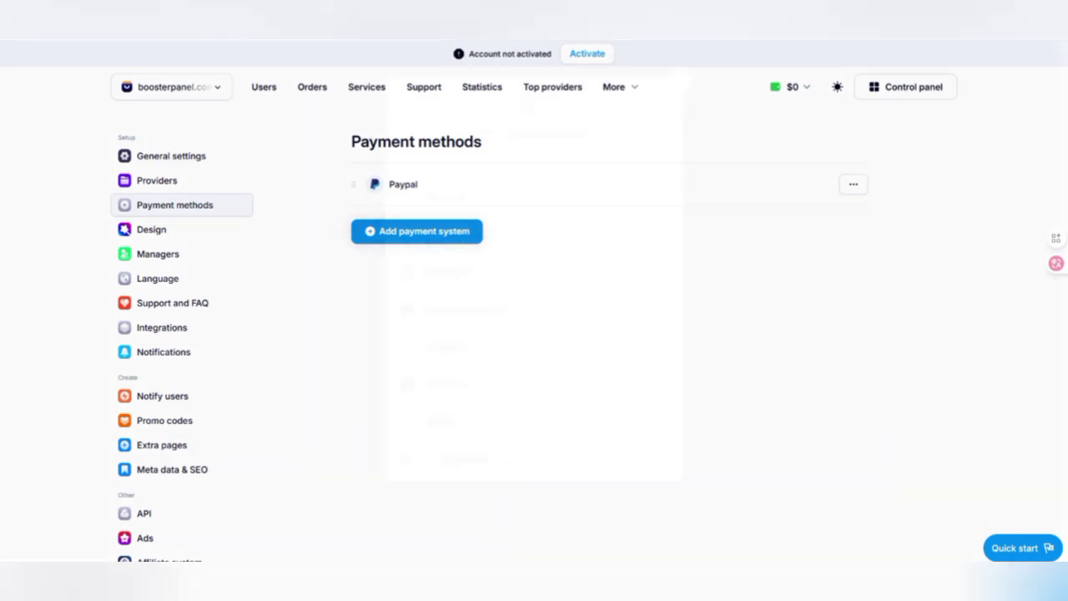
{"action": "type", "text": "us"}
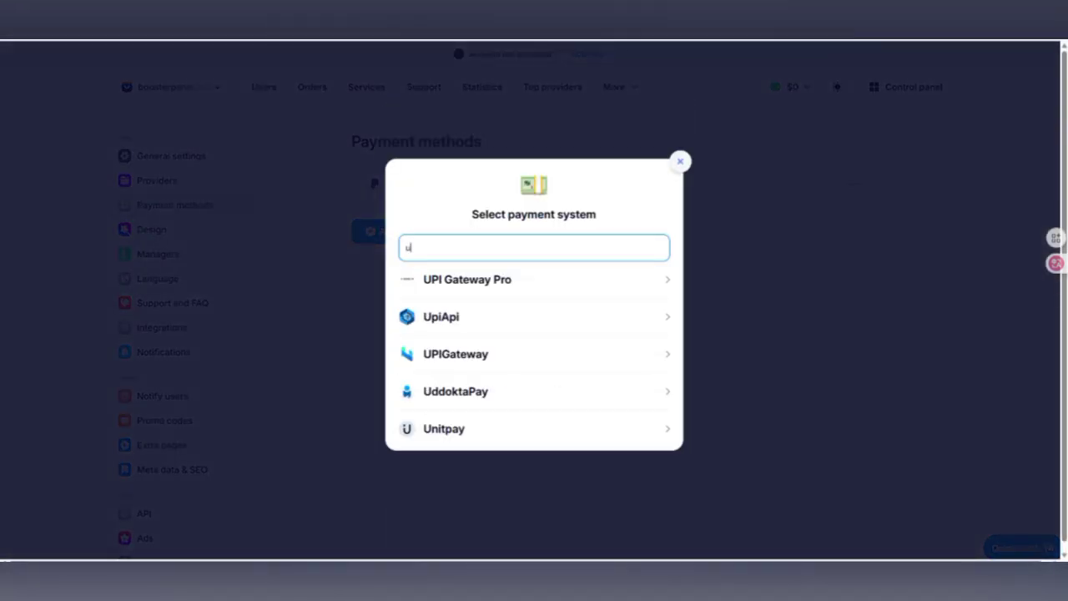
{"action": "key", "text": "BackSpace"}
{"action": "key", "text": "BackSpace"}
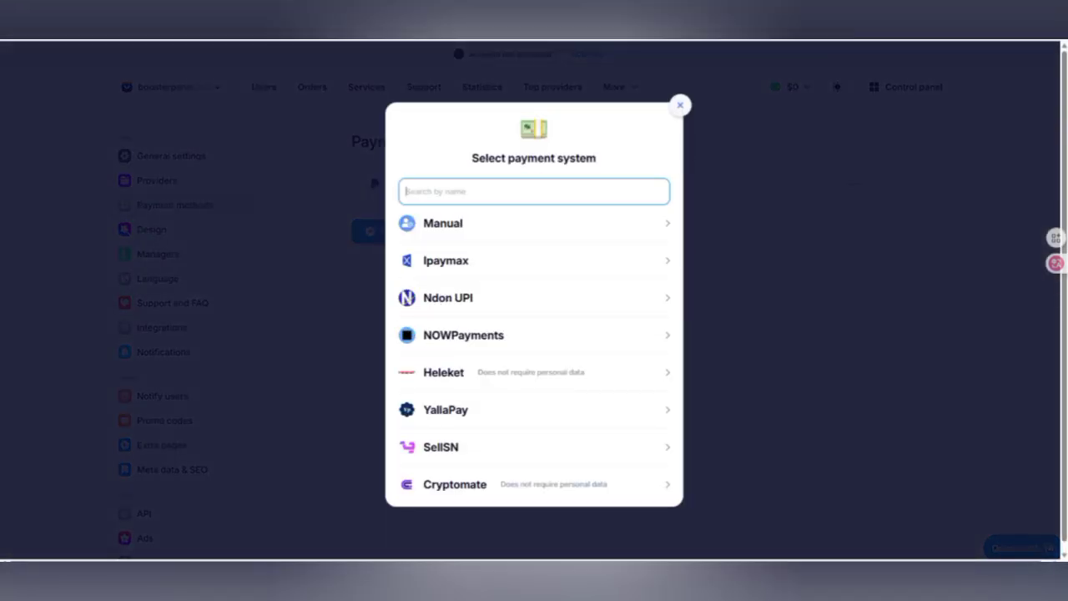
{"action": "type", "text": "cry"}
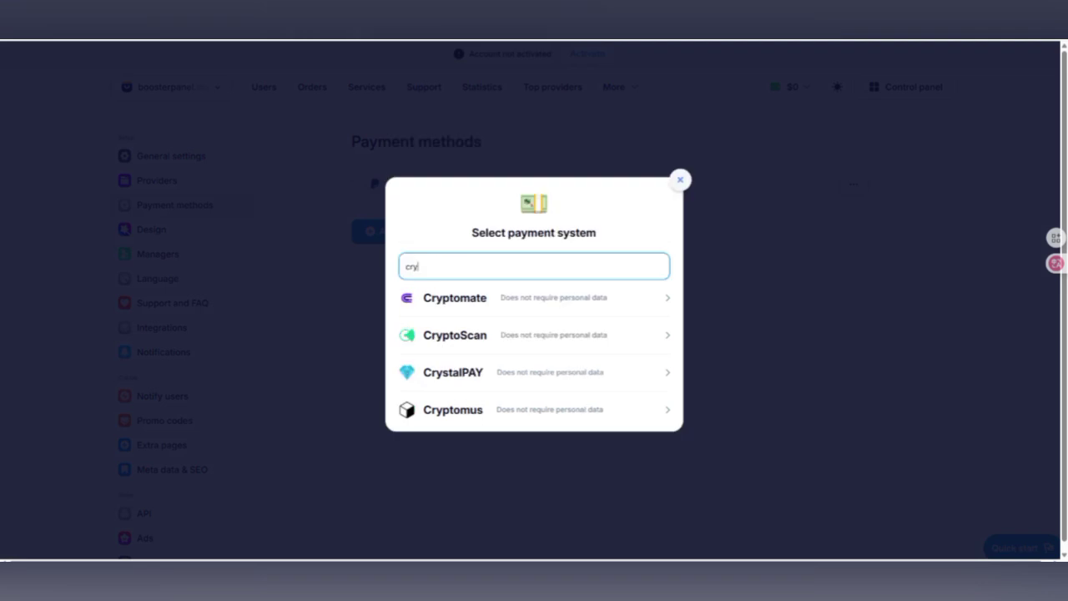
{"action": "left_click", "coordinate": [453, 409]}
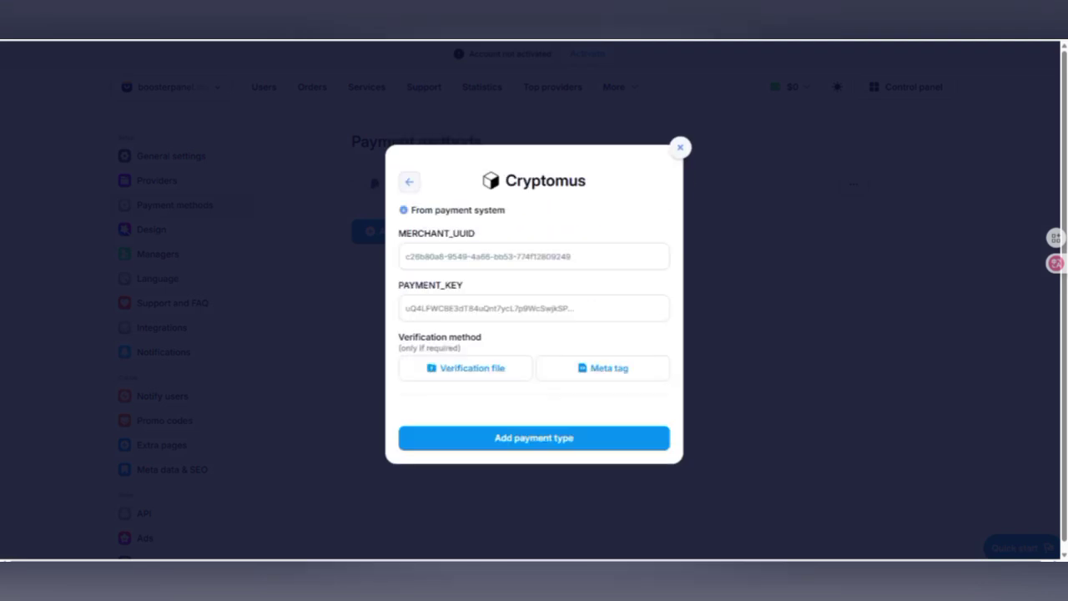
{"action": "left_click", "coordinate": [533, 438]}
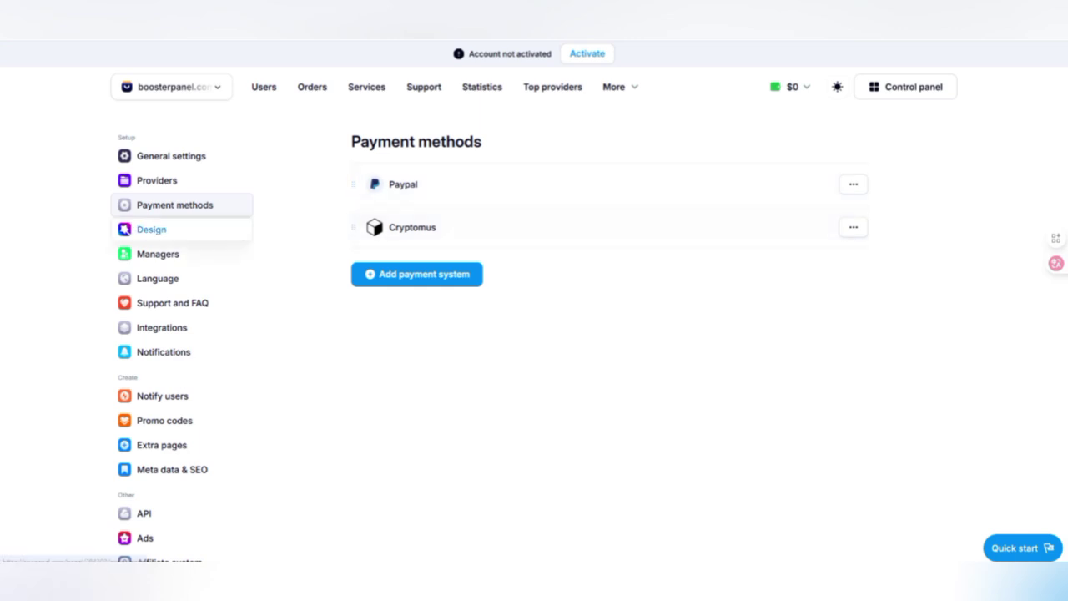
In the design settings, set the main theme to the beige swatch and the active color to yellow
{"action": "left_click", "coordinate": [151, 229]}
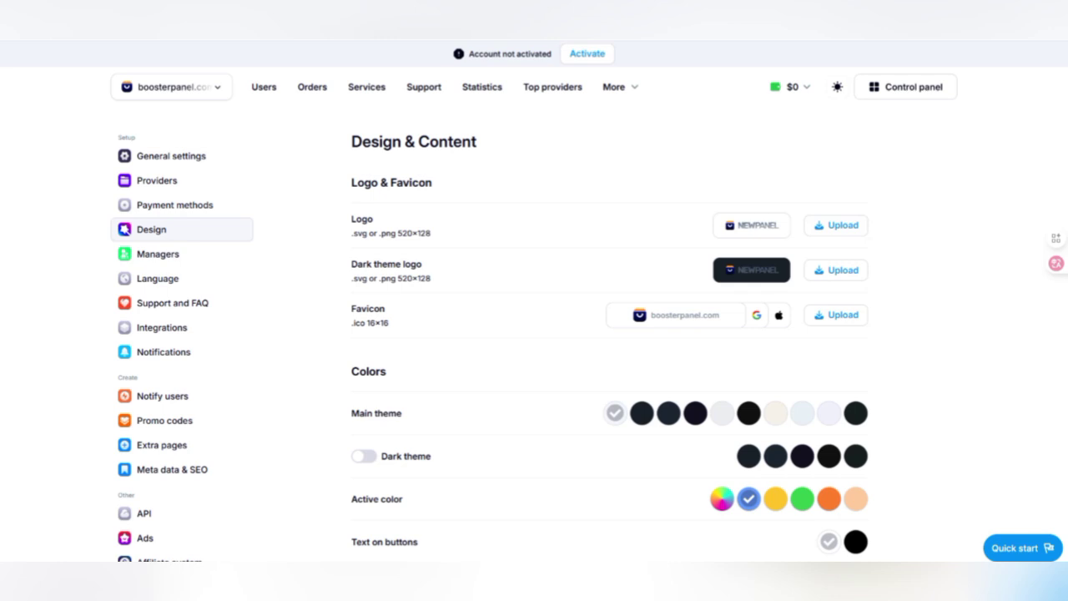
{"action": "scroll", "coordinate": [604, 359], "scroll_direction": "down", "scroll_amount": 2}
{"action": "left_click", "coordinate": [775, 234]}
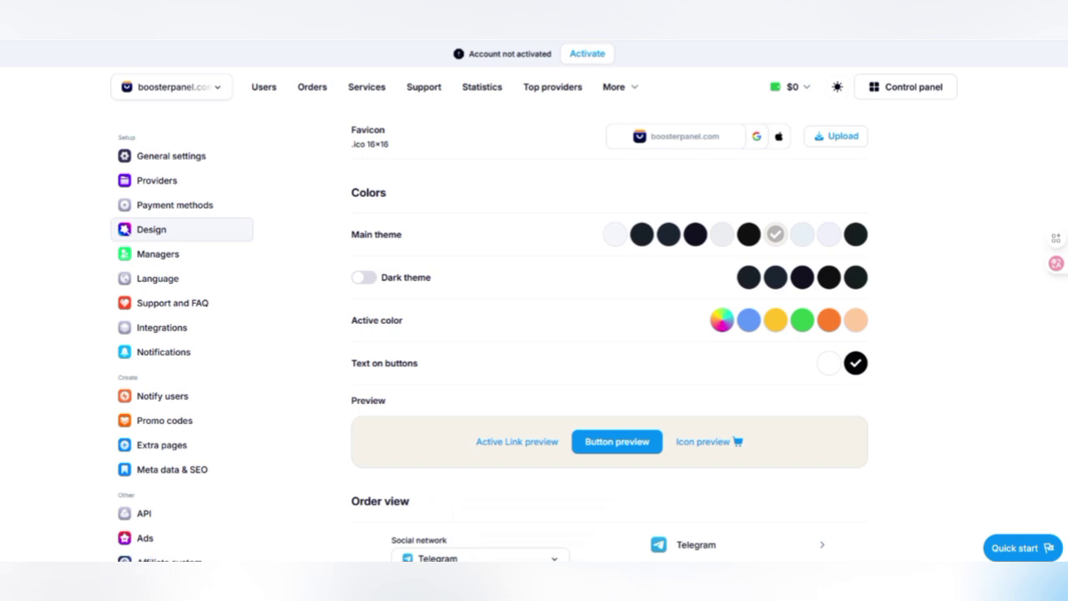
{"action": "left_click", "coordinate": [775, 319]}
Set the order view to List and look over the landing page section of the design settings
{"action": "scroll", "coordinate": [775, 320], "scroll_direction": "down", "scroll_amount": 4}
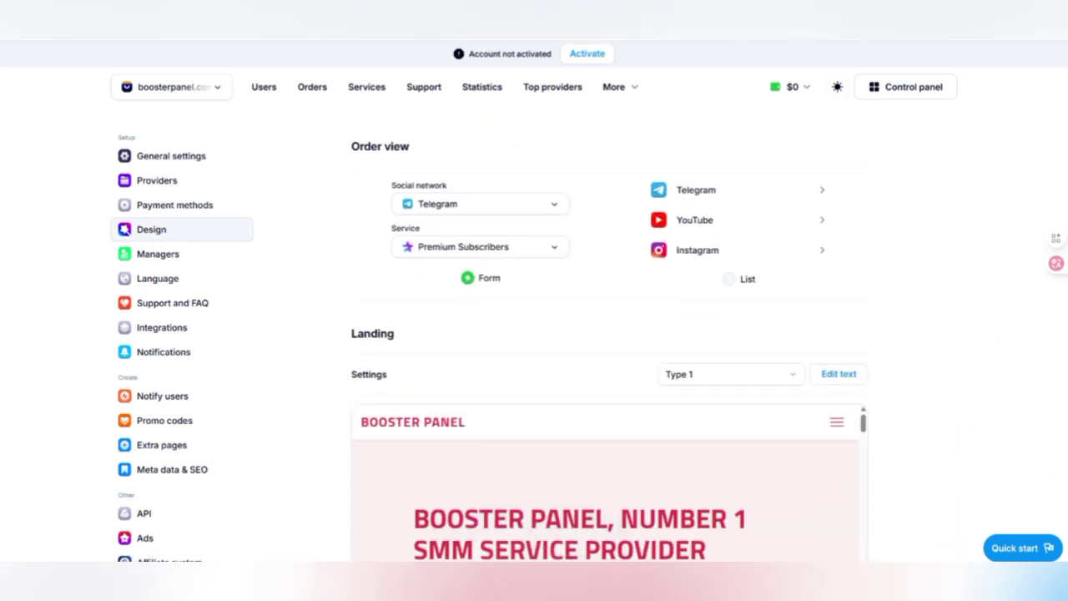
{"action": "left_click", "coordinate": [479, 203]}
{"action": "left_click", "coordinate": [429, 238]}
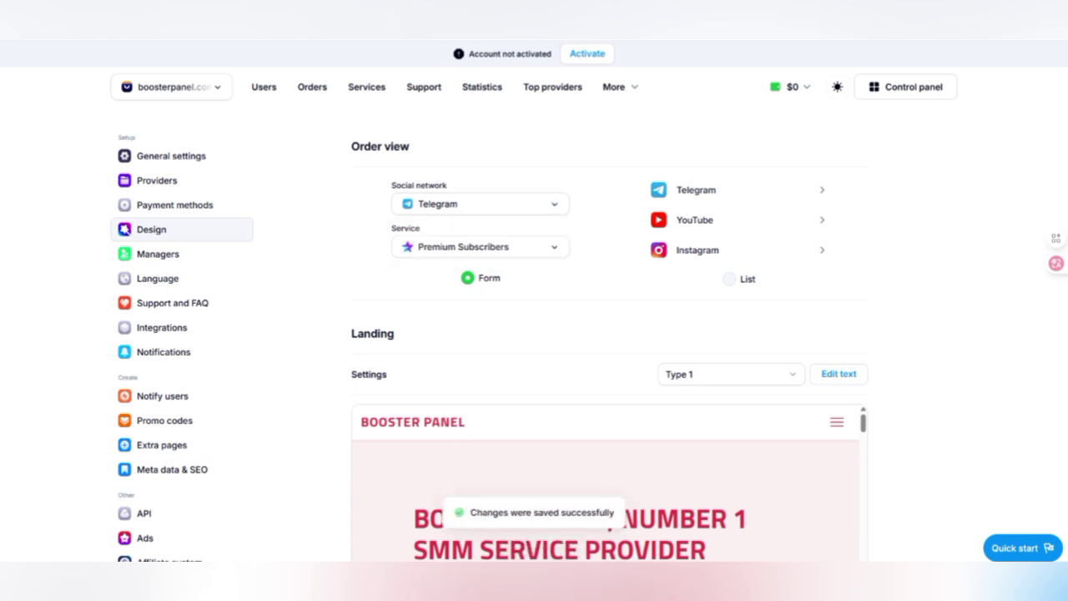
{"action": "left_click", "coordinate": [480, 246]}
{"action": "left_click", "coordinate": [465, 283]}
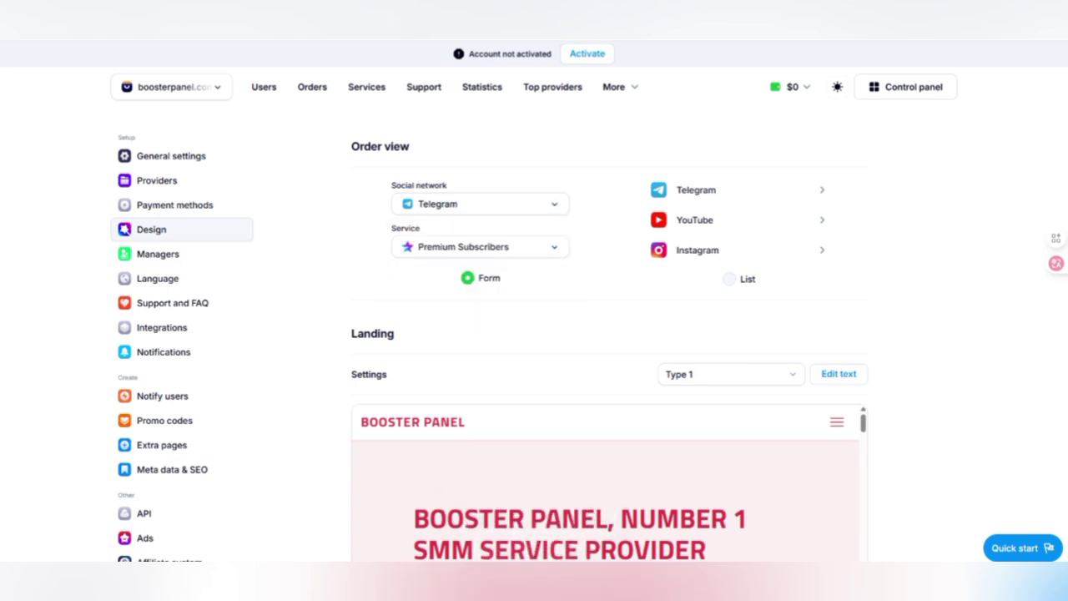
{"action": "left_click", "coordinate": [729, 279]}
{"action": "scroll", "coordinate": [534, 301], "scroll_direction": "down", "scroll_amount": 1}
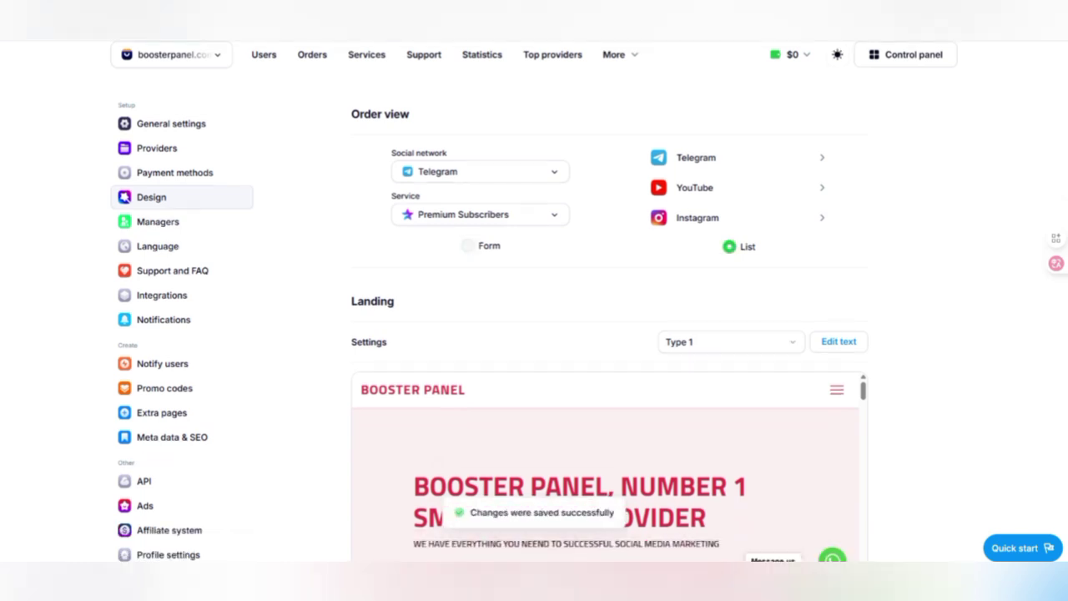
{"action": "scroll", "coordinate": [609, 333], "scroll_direction": "down", "scroll_amount": 2}
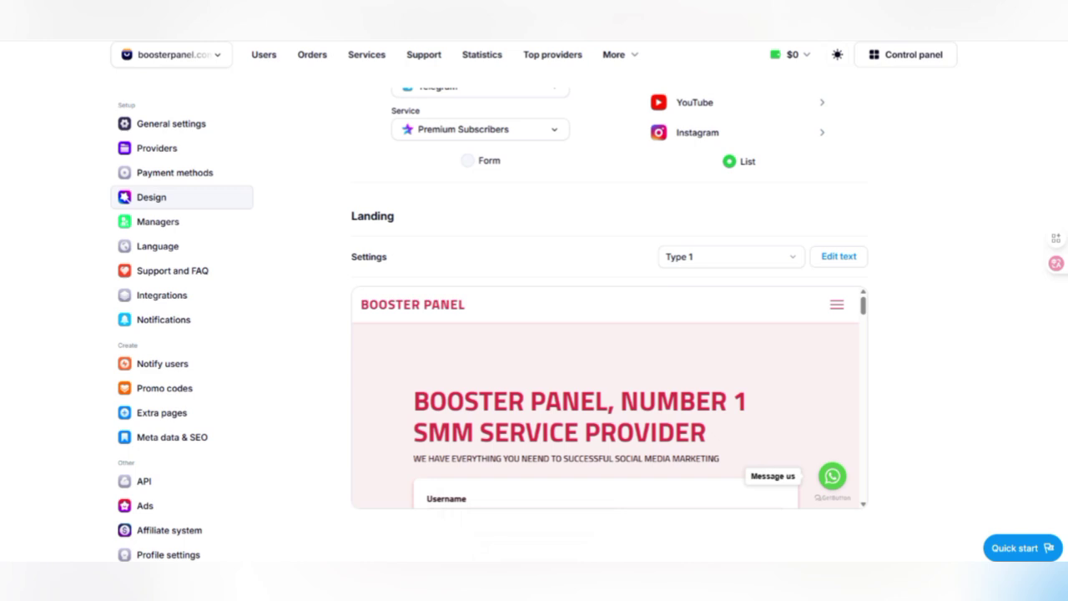
Try to add a manager with login boost1, the Admin role and access to panel293735.testpanel.net and boosterpanel.com
{"action": "left_click", "coordinate": [158, 221]}
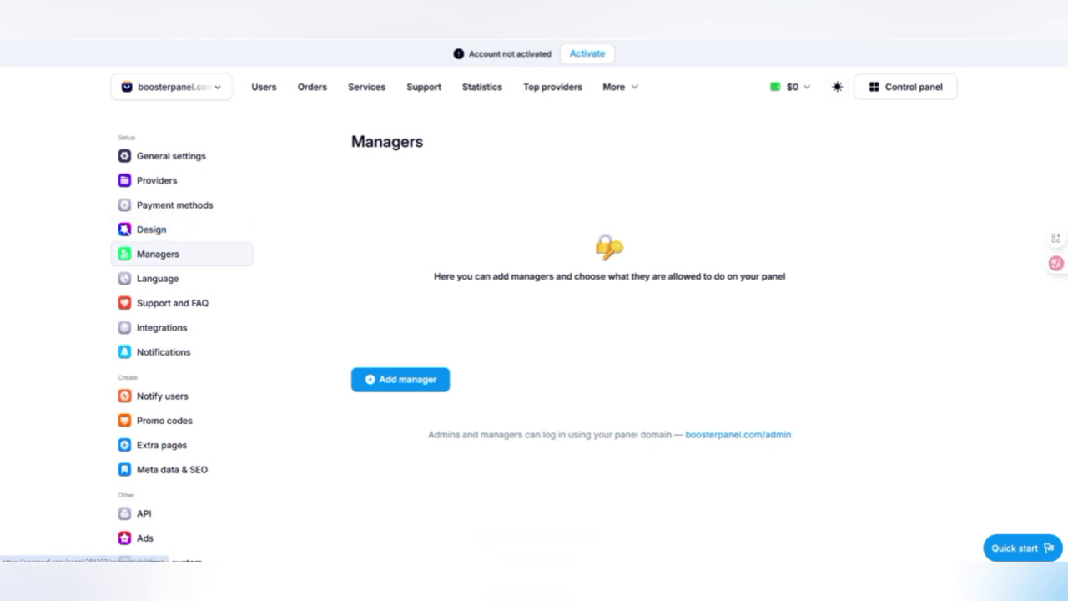
{"action": "left_click", "coordinate": [400, 379]}
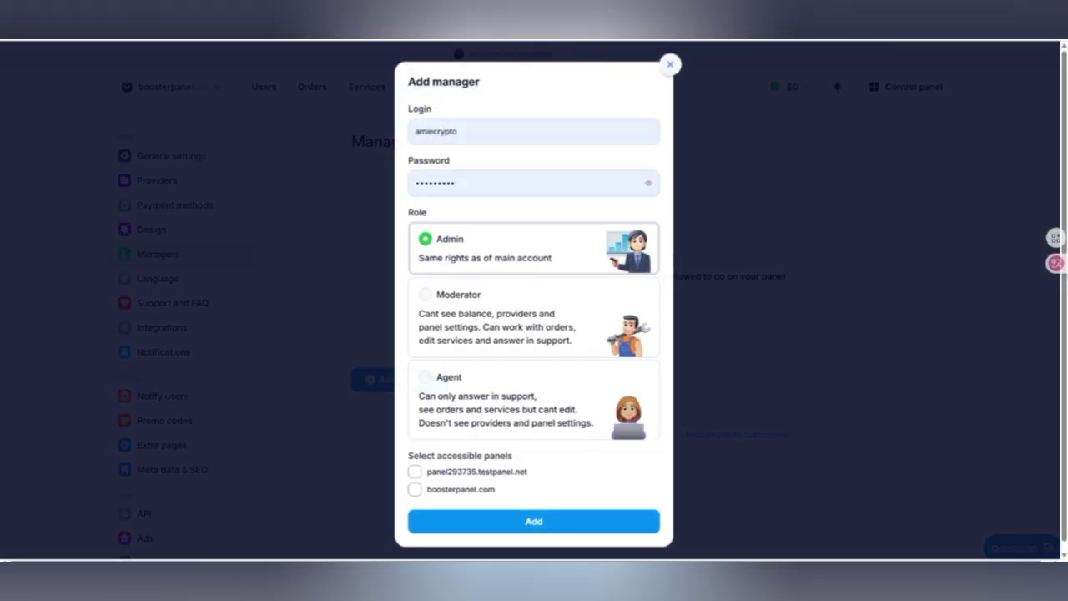
{"action": "left_click_drag", "start_coordinate": [457, 131], "coordinate": [414, 131]}
{"action": "type", "text": "boost1"}
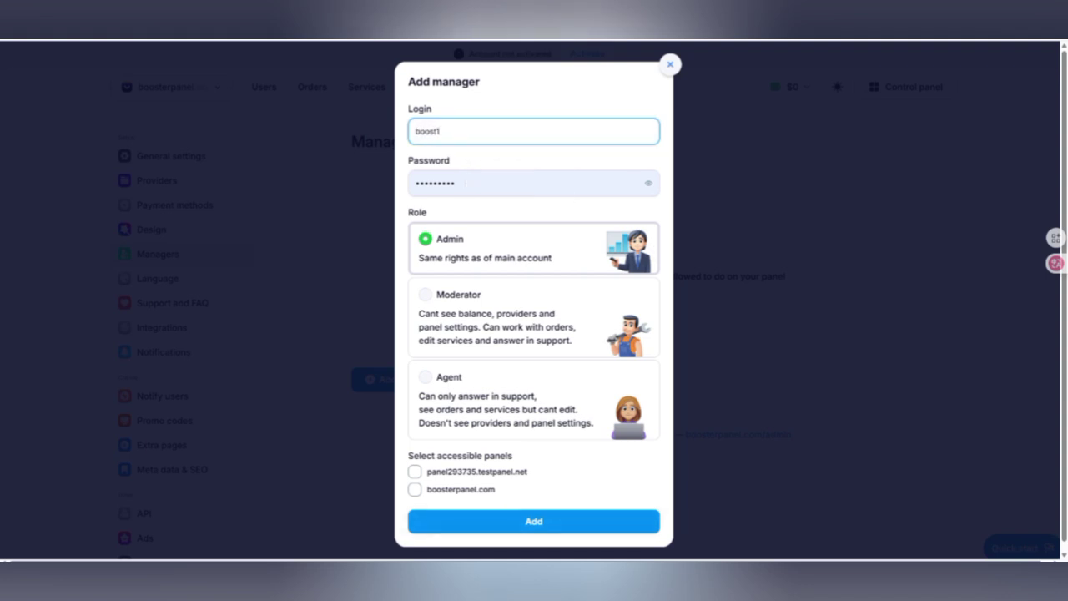
{"action": "left_click", "coordinate": [415, 471]}
{"action": "left_click", "coordinate": [415, 488]}
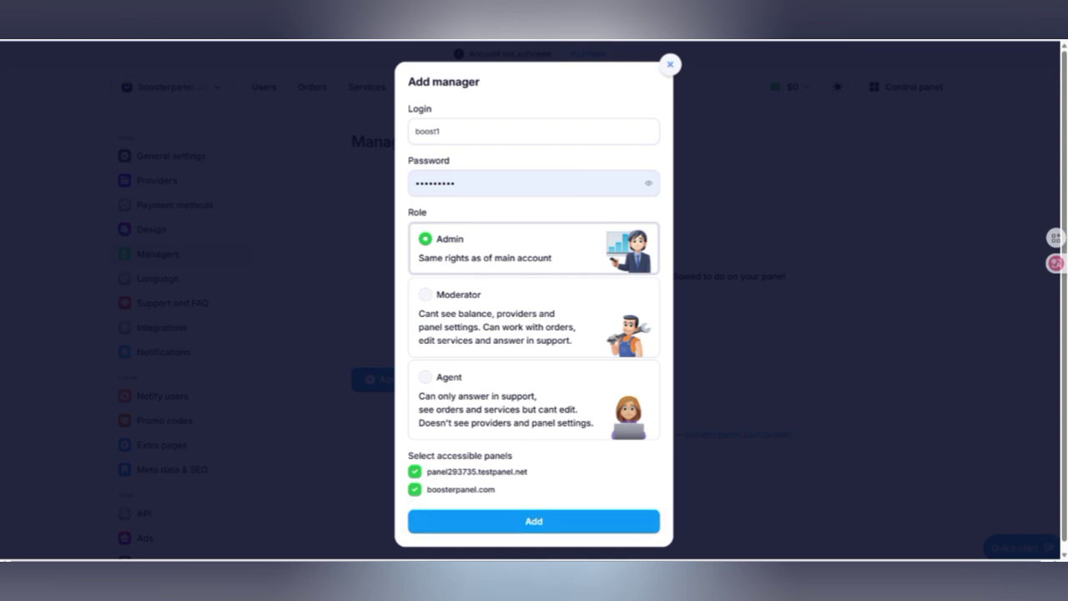
{"action": "left_click", "coordinate": [533, 521]}
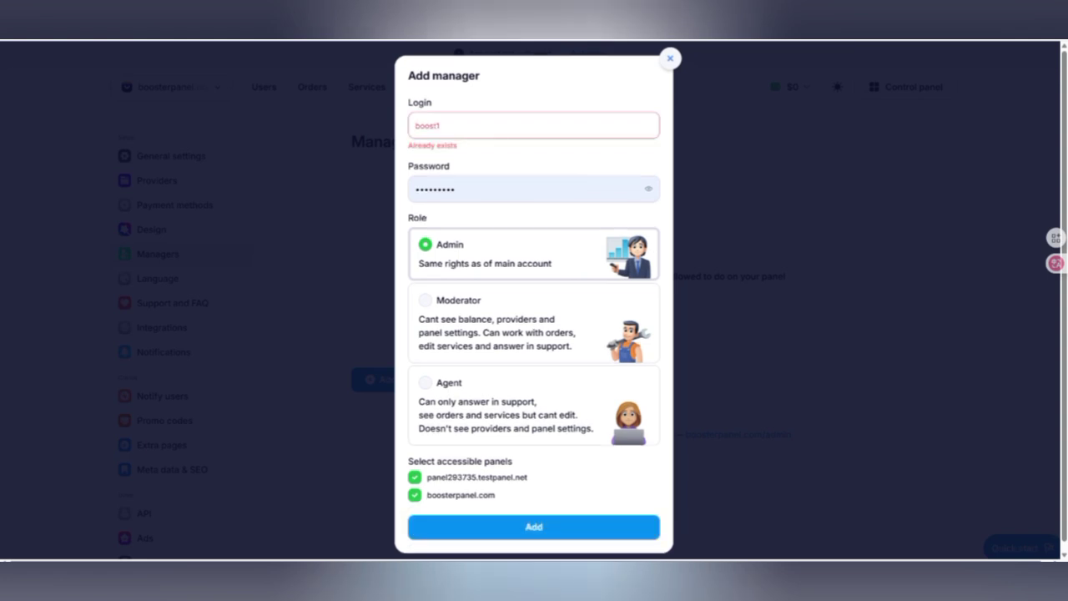
Change the new manager's login to boost178 and save the manager
{"action": "left_click", "coordinate": [442, 126]}
{"action": "type", "text": "78"}
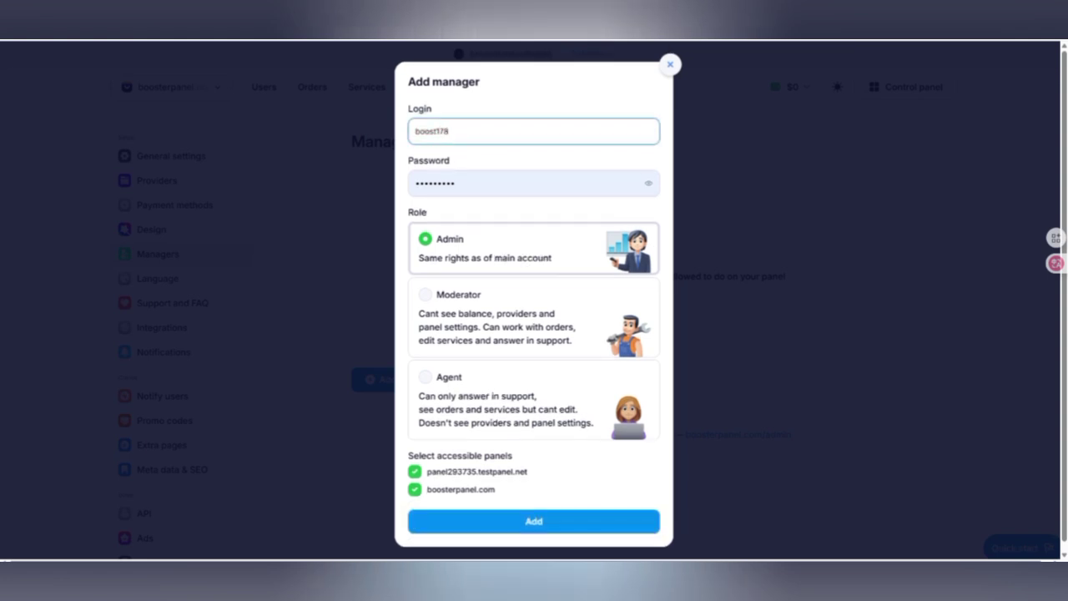
{"action": "left_click", "coordinate": [533, 521]}
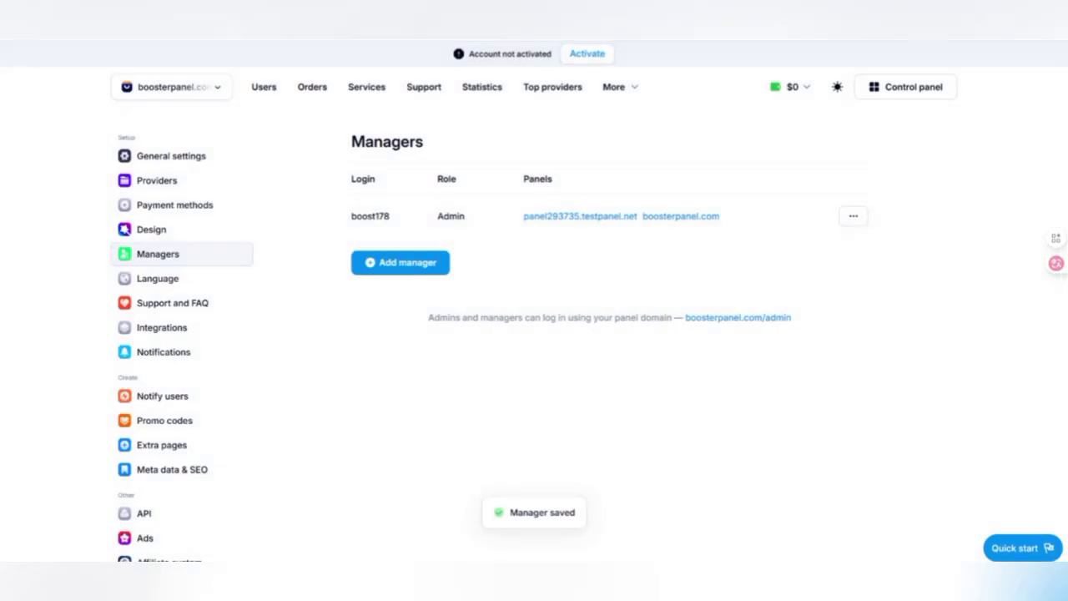
Look through the panel's Language, Support and FAQ, Extra pages and Promo codes settings
{"action": "left_click", "coordinate": [157, 278]}
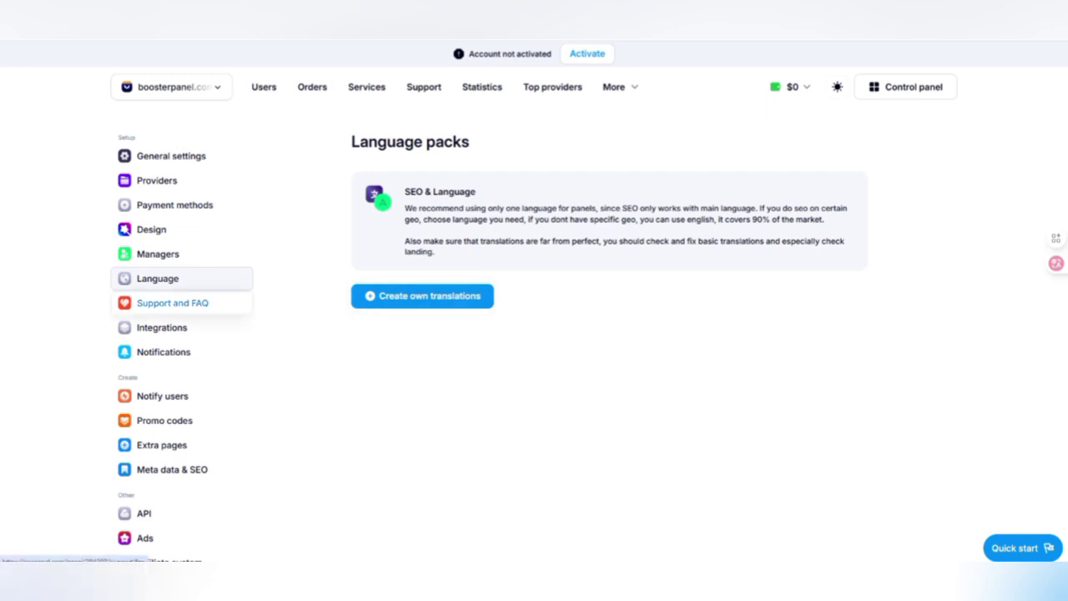
{"action": "left_click", "coordinate": [171, 303]}
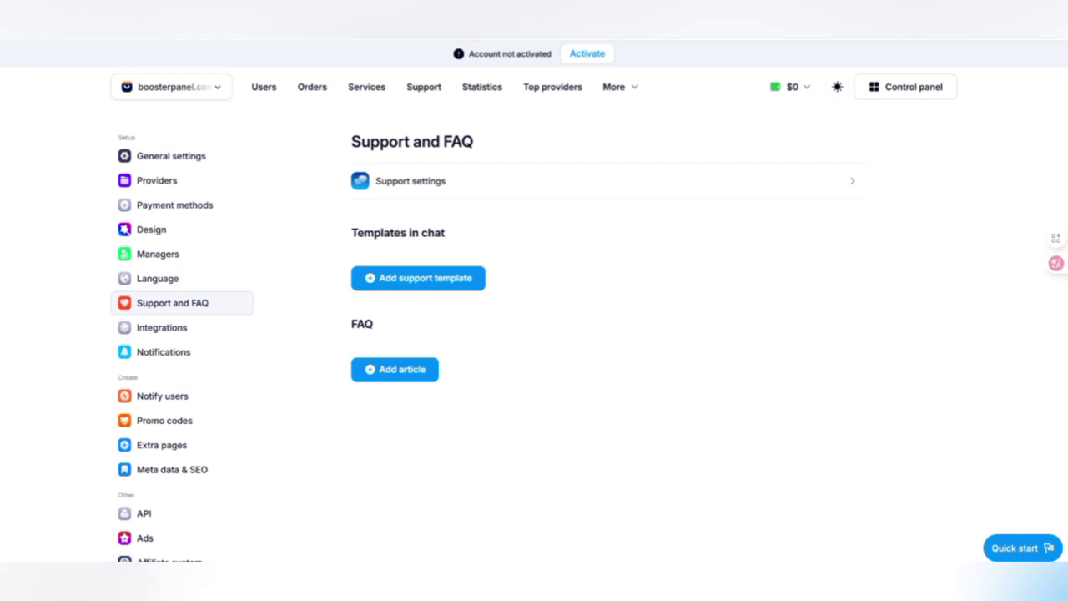
{"action": "scroll", "coordinate": [182, 343], "scroll_direction": "down", "scroll_amount": 1}
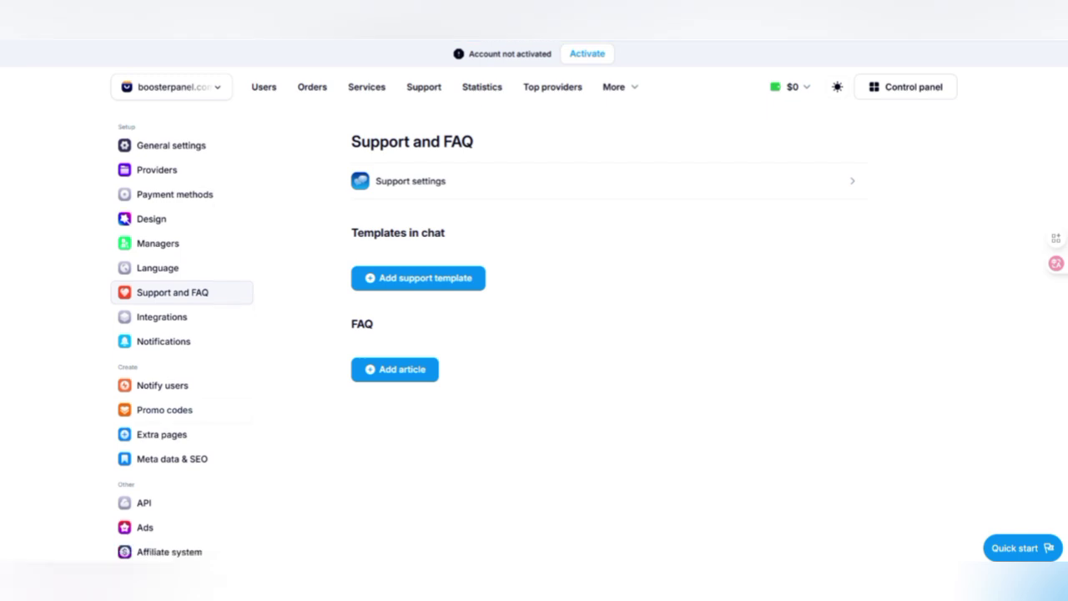
{"action": "left_click", "coordinate": [162, 434]}
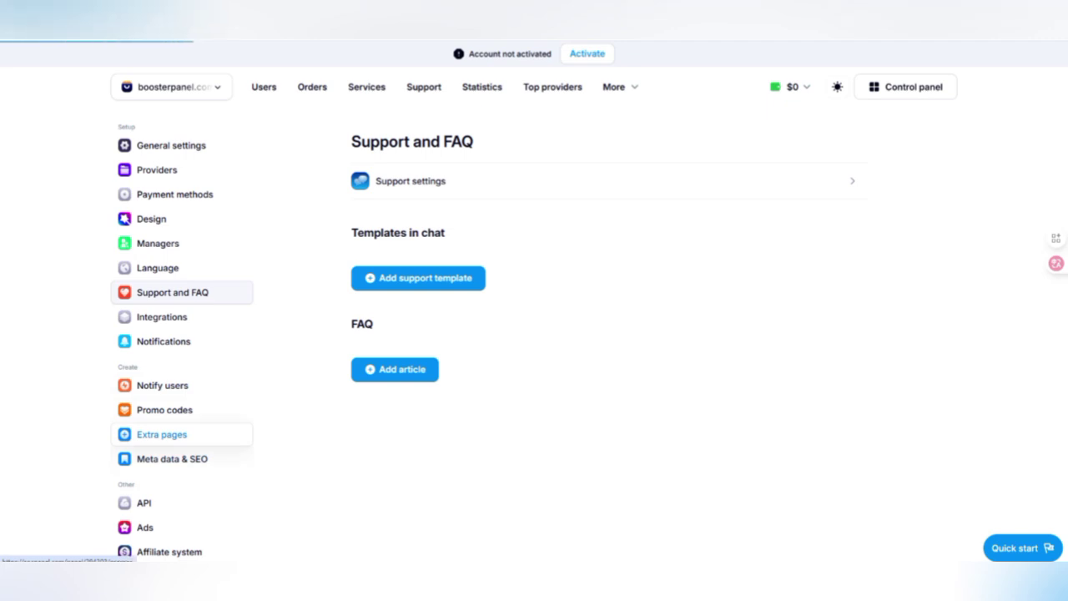
{"action": "left_click", "coordinate": [164, 421]}
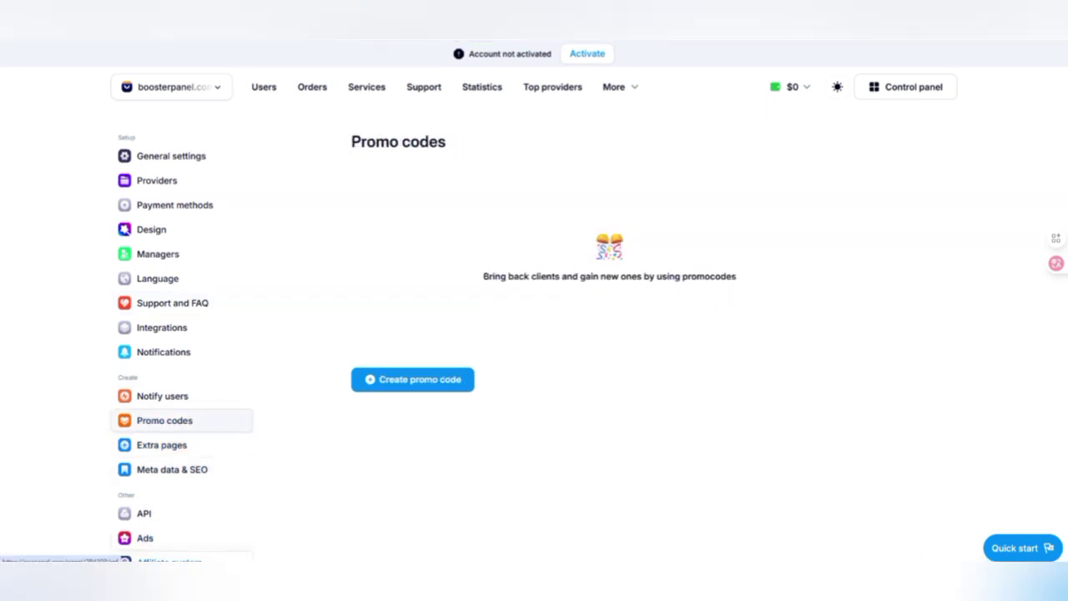
Copy the invite link from the affiliate system settings
{"action": "left_click", "coordinate": [167, 559]}
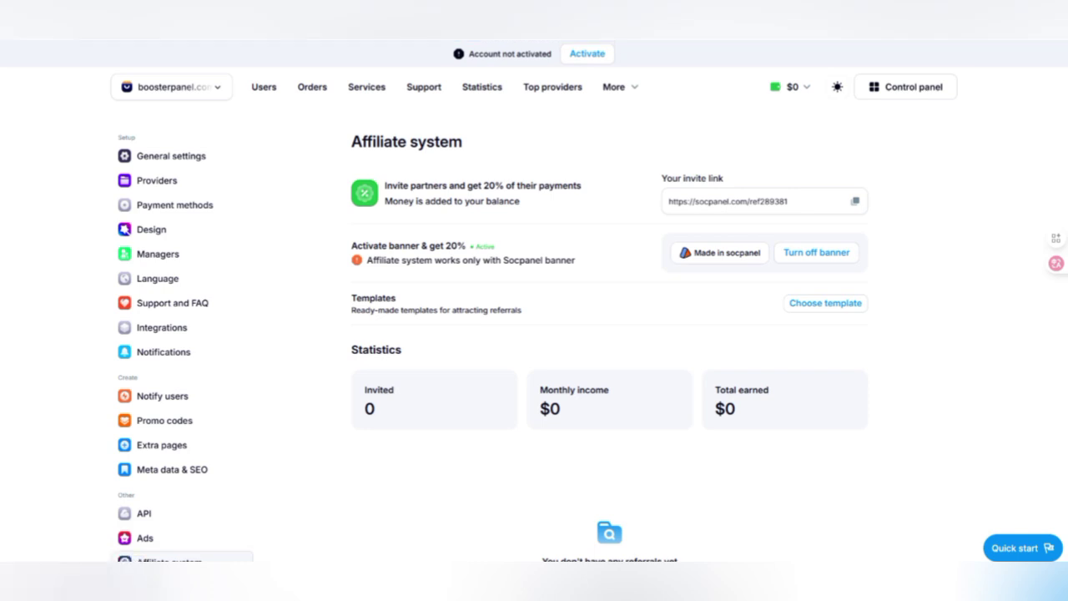
{"action": "left_click", "coordinate": [854, 201]}
Look over the panel's Users, Orders, Services, Support and Statistics pages
{"action": "left_click", "coordinate": [263, 87]}
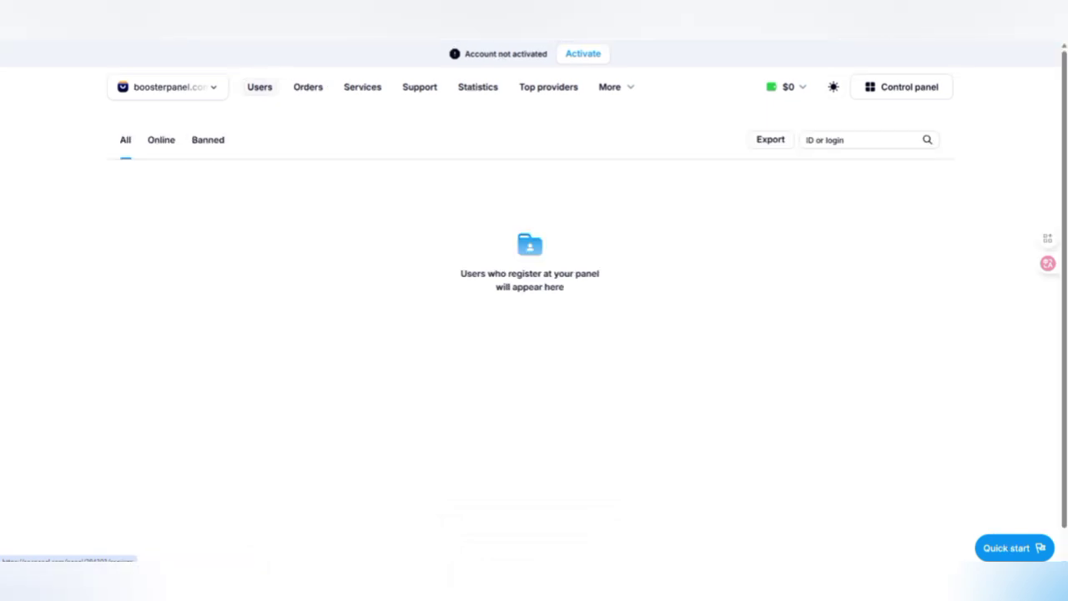
{"action": "left_click", "coordinate": [308, 87]}
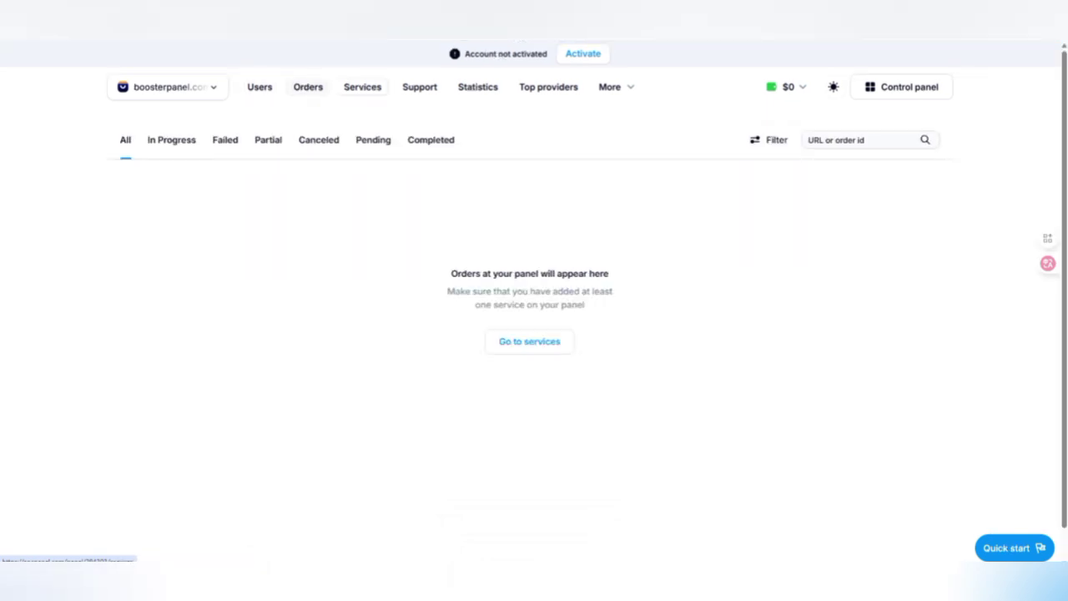
{"action": "left_click", "coordinate": [362, 87]}
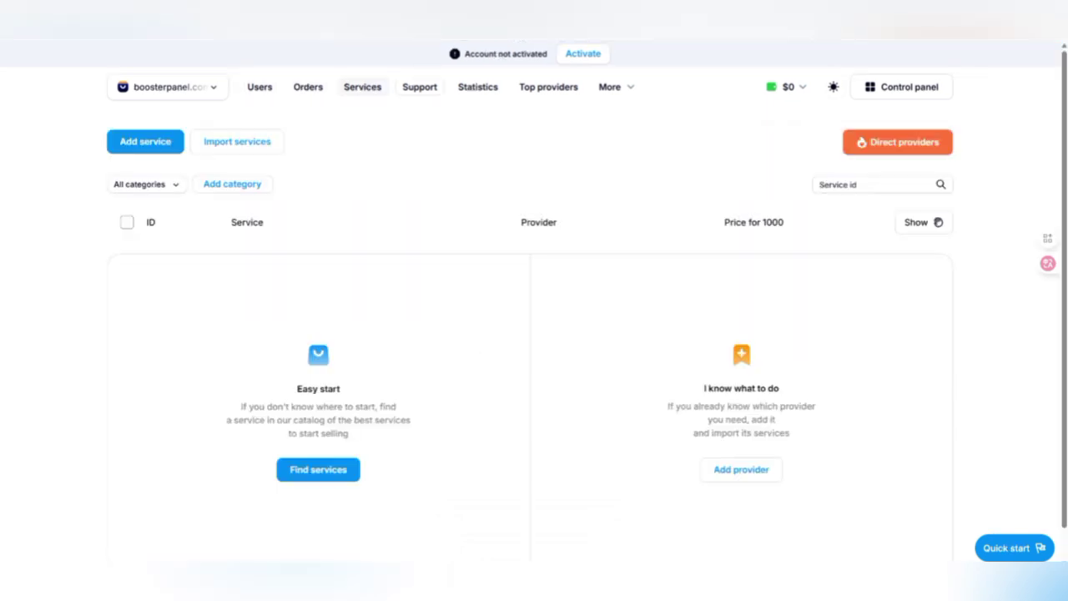
{"action": "left_click", "coordinate": [420, 87]}
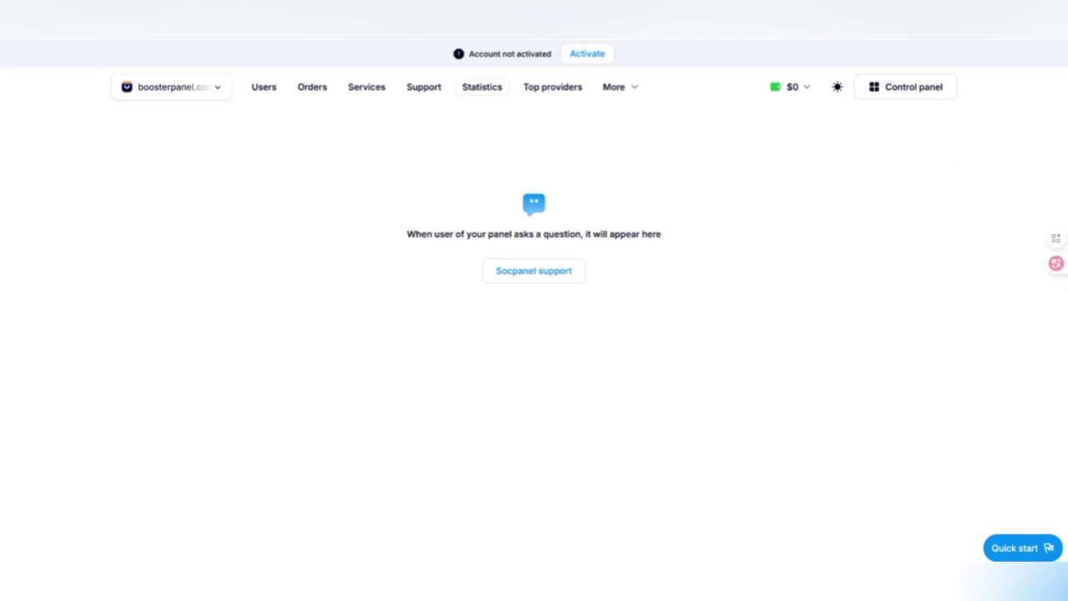
{"action": "left_click", "coordinate": [481, 87]}
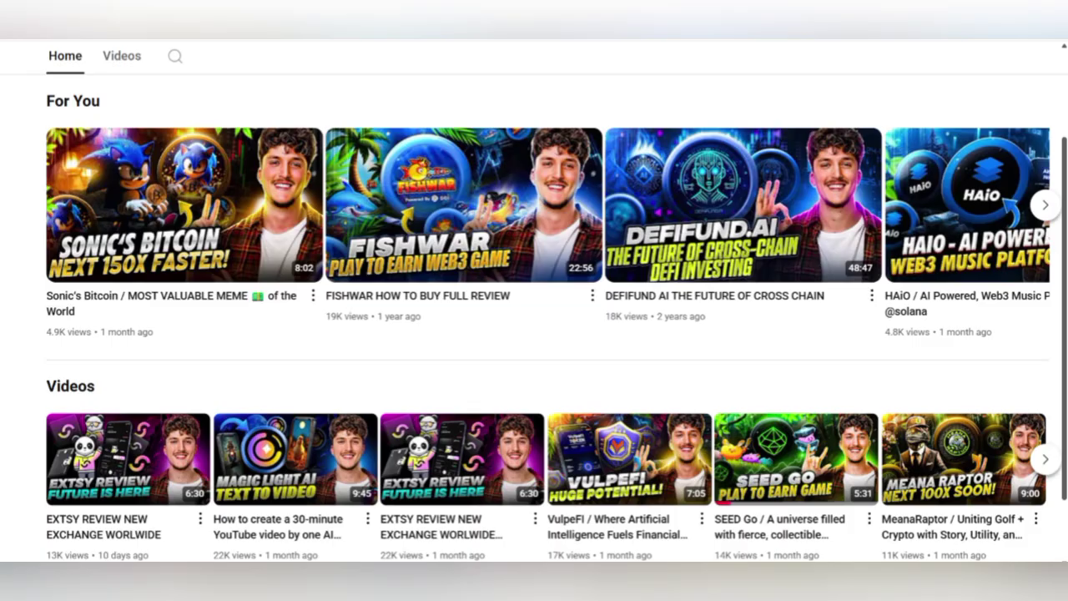
{"action": "scroll", "coordinate": [534, 333], "scroll_direction": "up", "scroll_amount": 5}
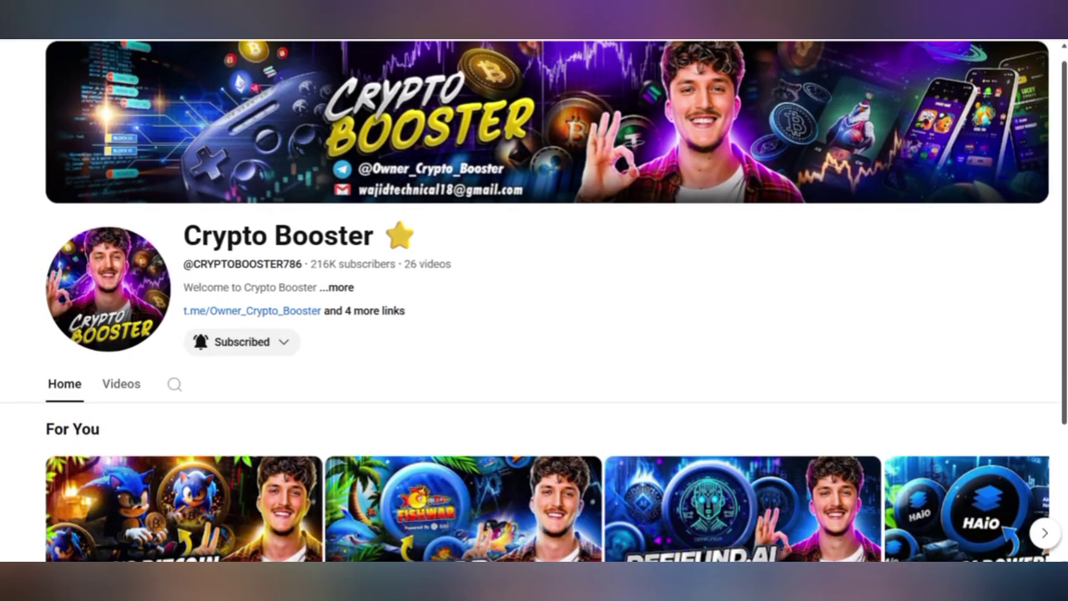